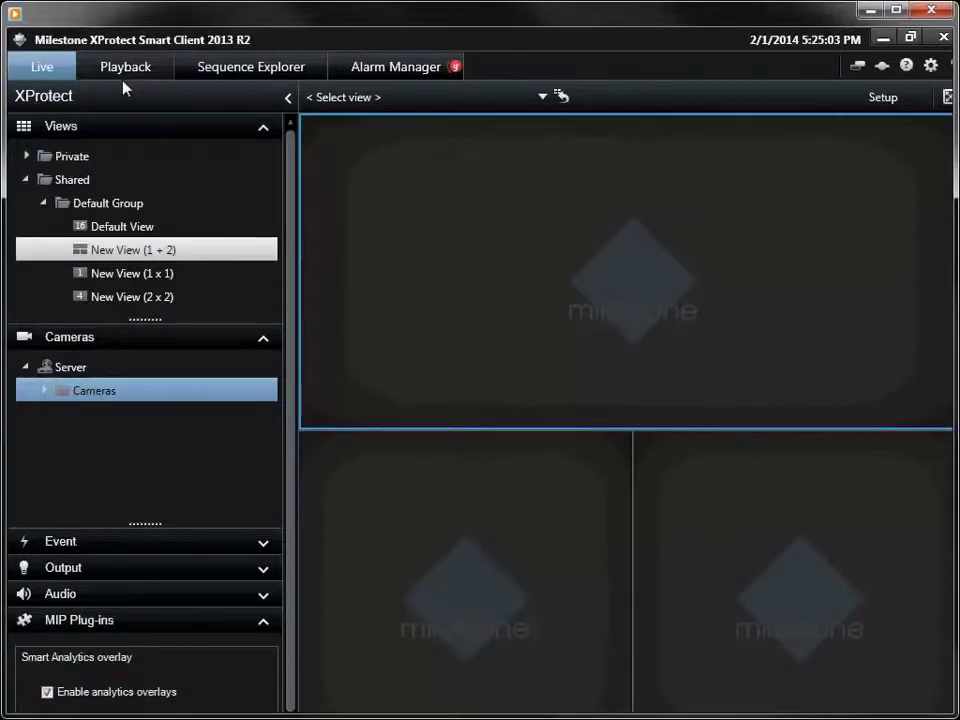
Step: Place Spectra HD in the top pane, Sarix TI Thermography lower-left, and IXP51 Sarix Professional lower-right
{"action": "left_click", "coordinate": [43, 393]}
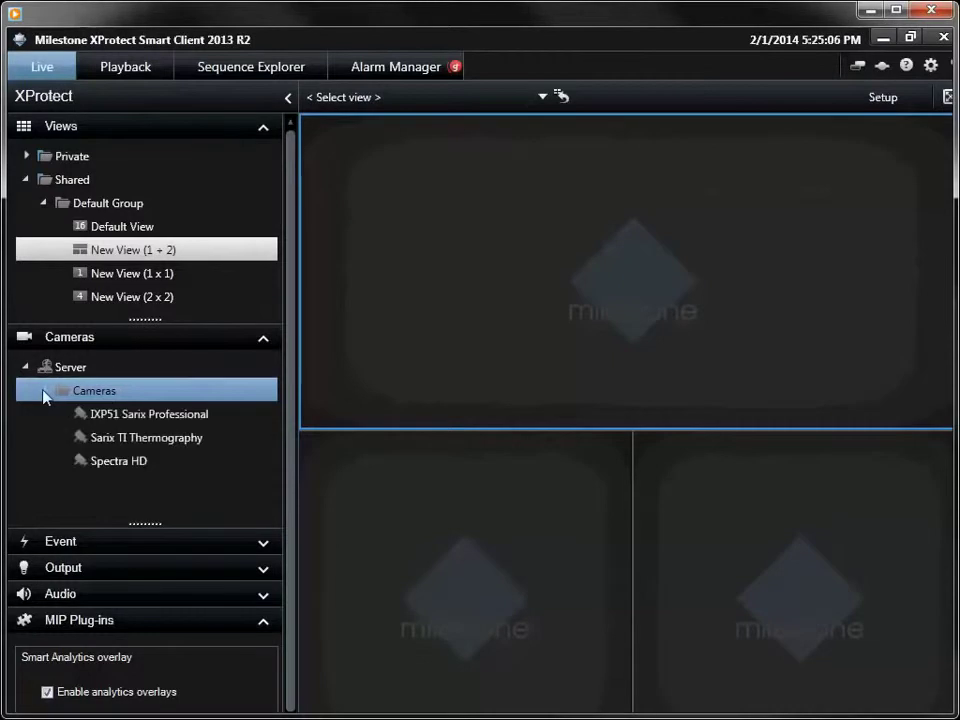
{"action": "left_click", "coordinate": [112, 466]}
{"action": "left_click_drag", "start_coordinate": [565, 330], "coordinate": [566, 327]}
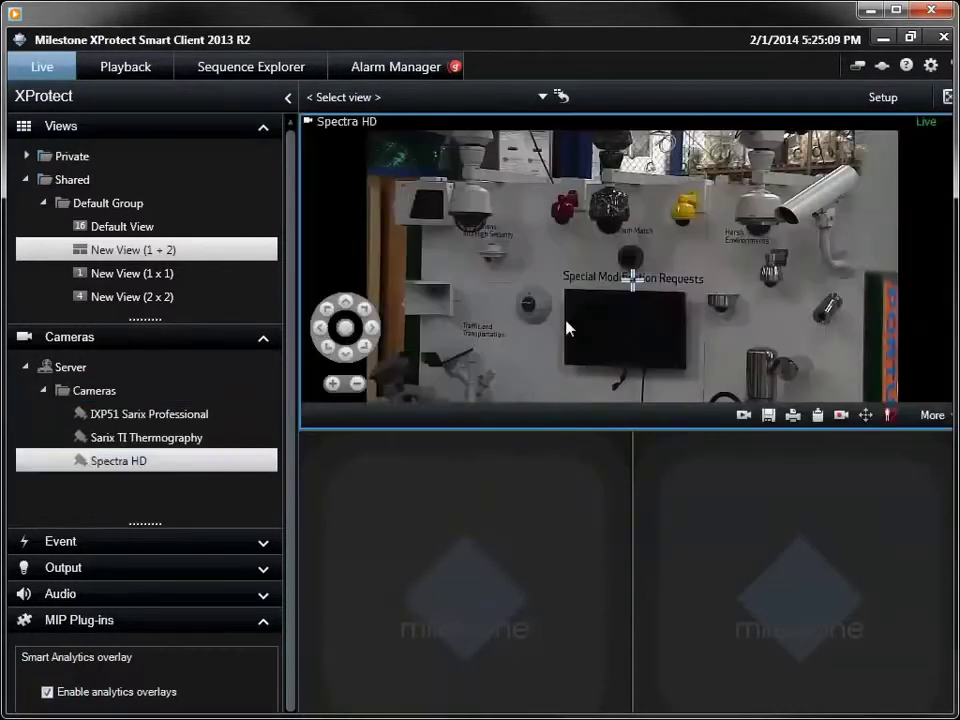
{"action": "left_click", "coordinate": [170, 446]}
{"action": "left_click_drag", "start_coordinate": [410, 590], "coordinate": [415, 588]}
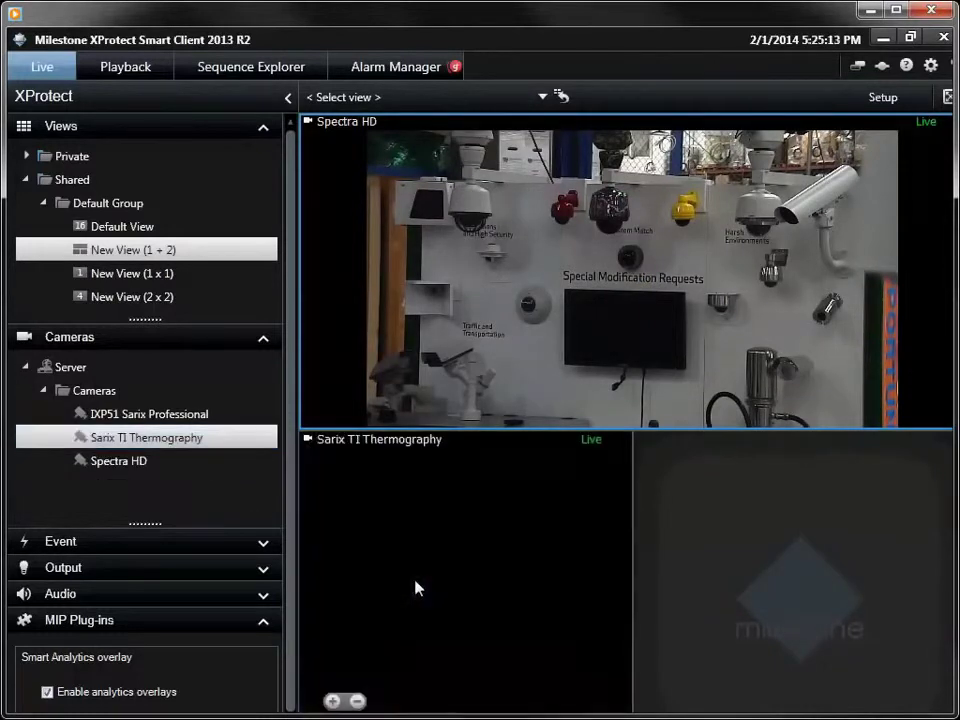
{"action": "left_click", "coordinate": [150, 418]}
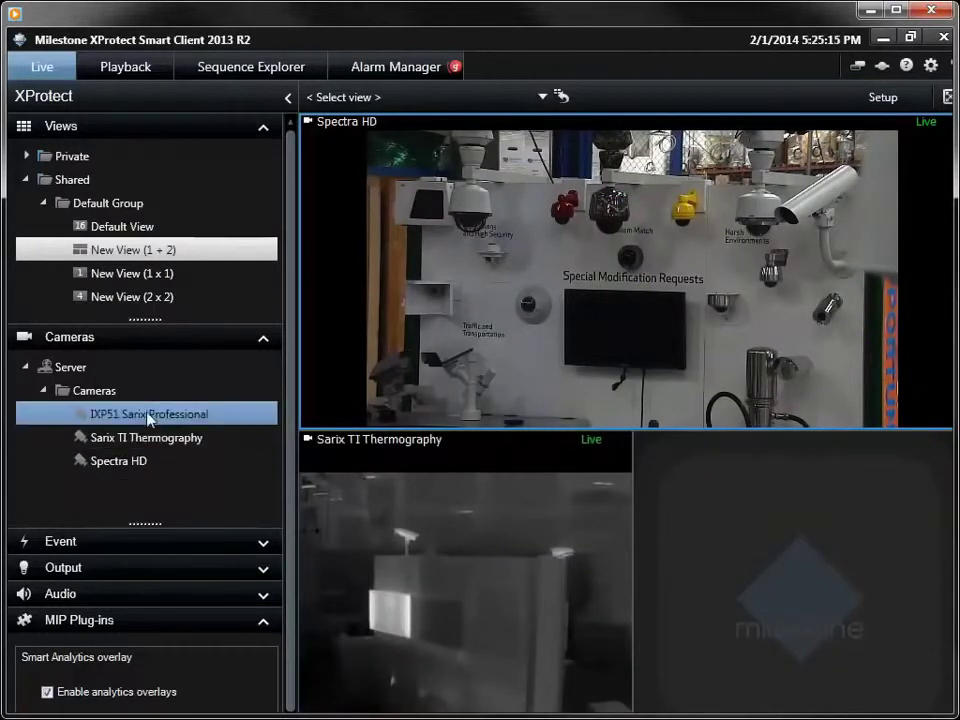
{"action": "left_click_drag", "start_coordinate": [737, 600], "coordinate": [748, 568]}
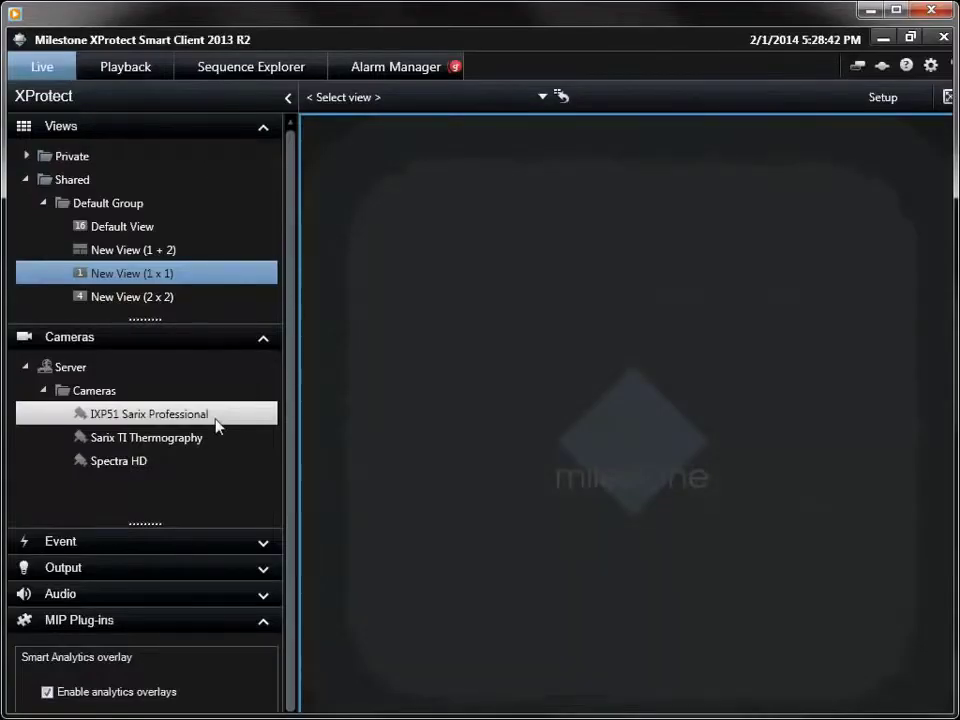
Step: Show Spectra HD in the single-pane view and zoom the PTZ camera in
{"action": "left_click", "coordinate": [150, 461]}
{"action": "left_click_drag", "start_coordinate": [500, 356], "coordinate": [607, 462]}
{"action": "scroll", "coordinate": [606, 458], "scroll_direction": "up", "scroll_amount": 2}
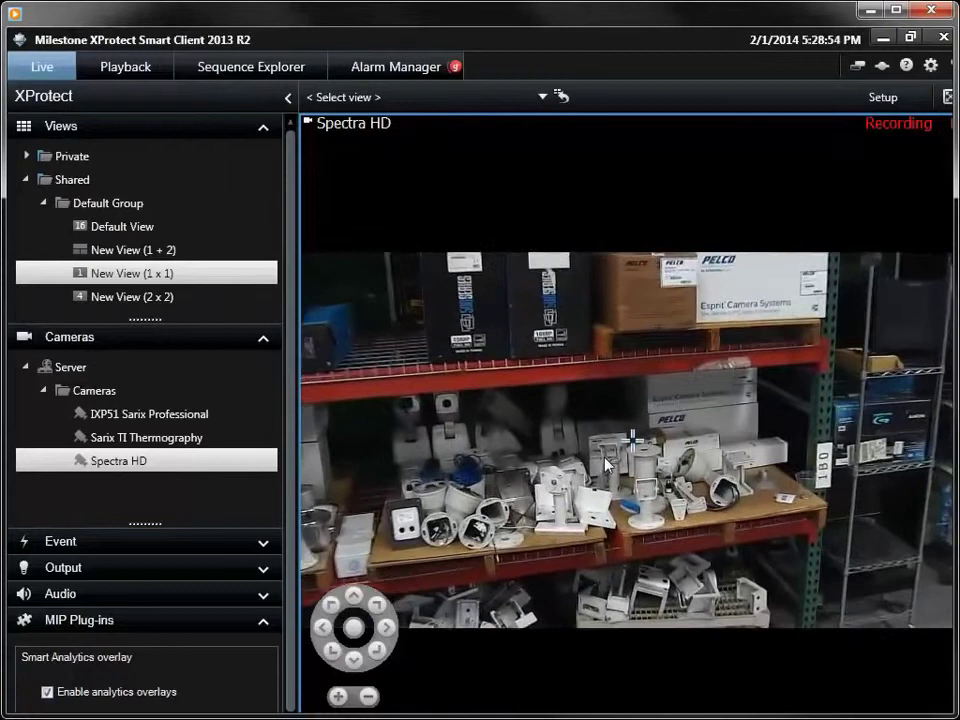
{"action": "scroll", "coordinate": [600, 456], "scroll_direction": "up", "scroll_amount": 2}
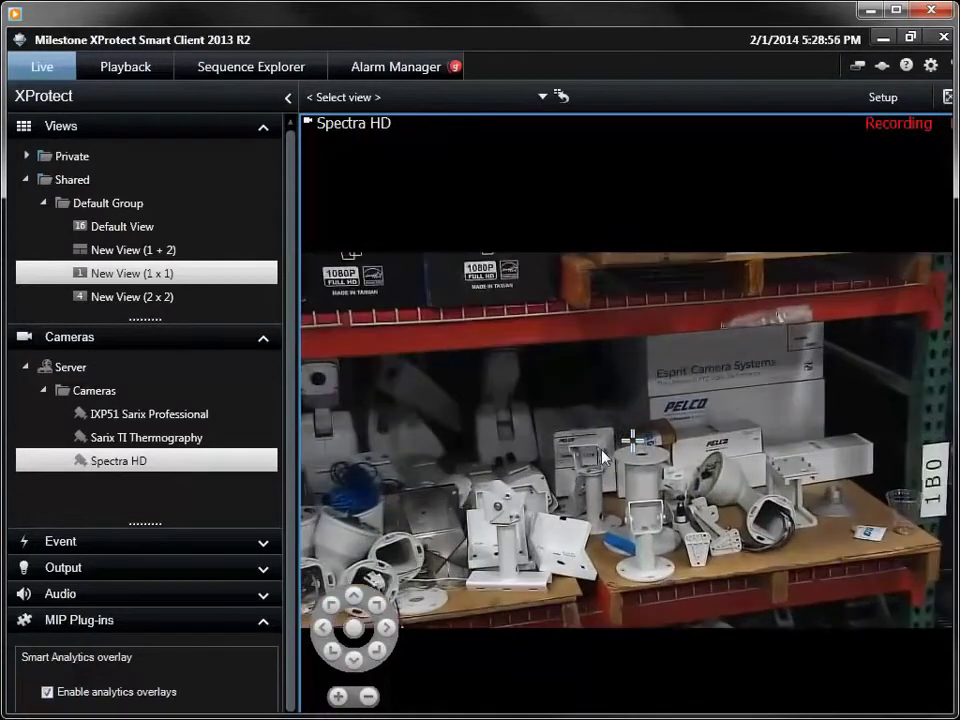
{"action": "scroll", "coordinate": [600, 456], "scroll_direction": "up", "scroll_amount": 2}
{"action": "scroll", "coordinate": [612, 460], "scroll_direction": "down", "scroll_amount": 3}
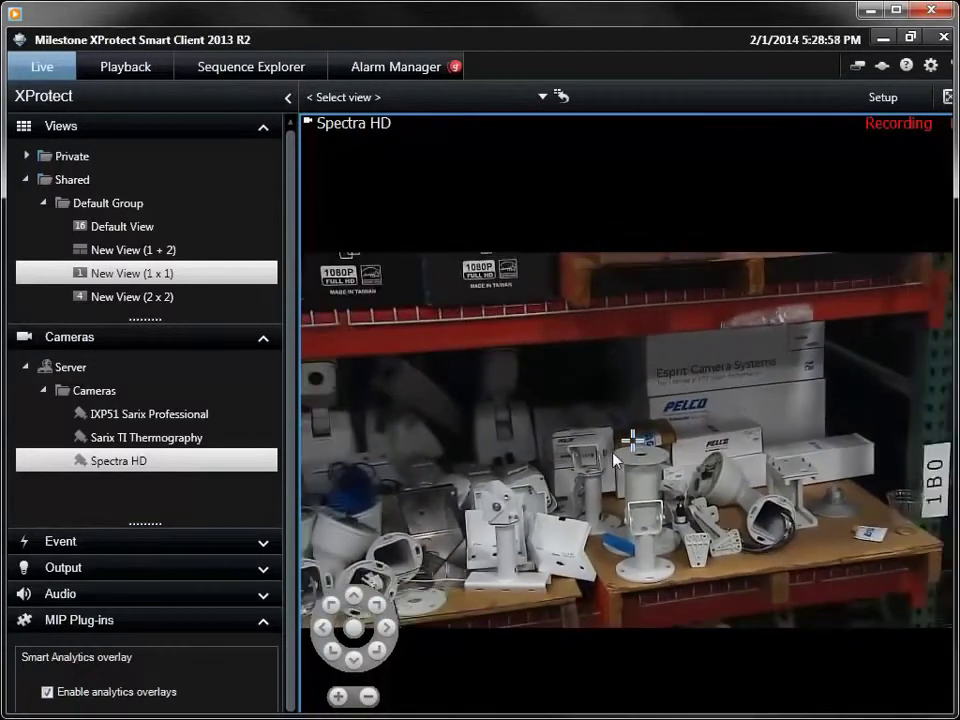
Step: Pan the camera along the shelves and back, then tilt up to the PELCO boxes
{"action": "left_click", "coordinate": [762, 443]}
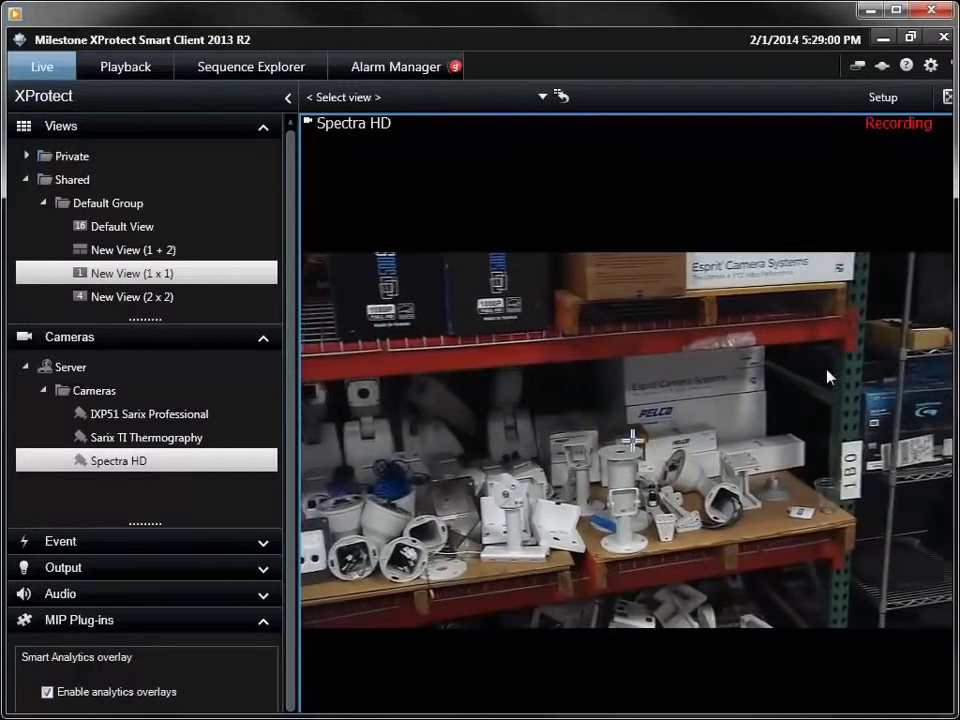
{"action": "left_click", "coordinate": [827, 375]}
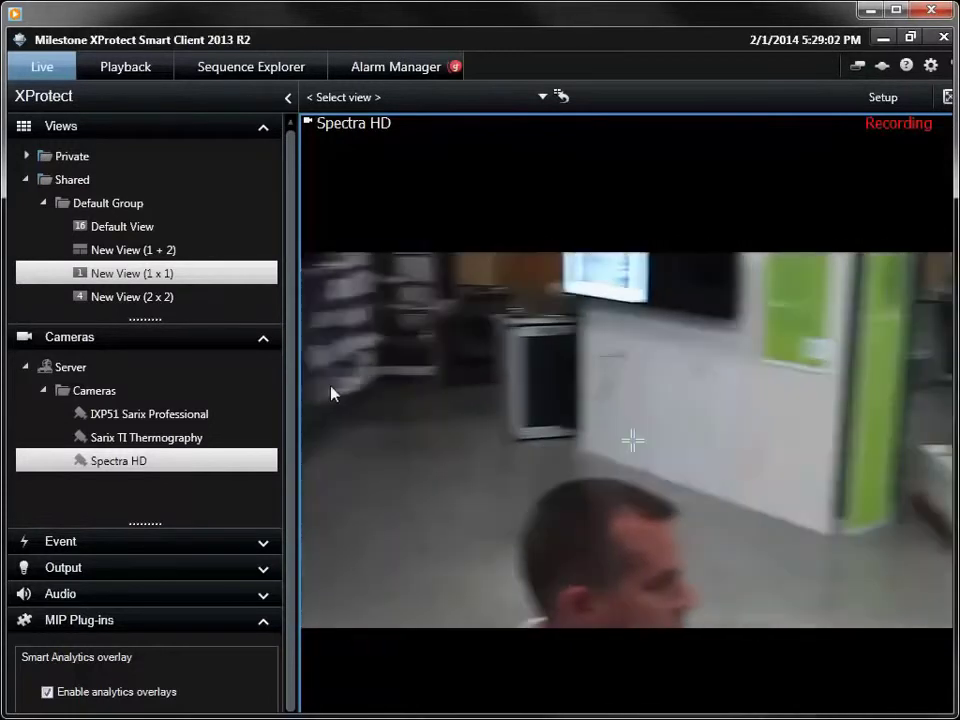
{"action": "left_click", "coordinate": [312, 370]}
{"action": "scroll", "coordinate": [312, 370], "scroll_direction": "up", "scroll_amount": 3}
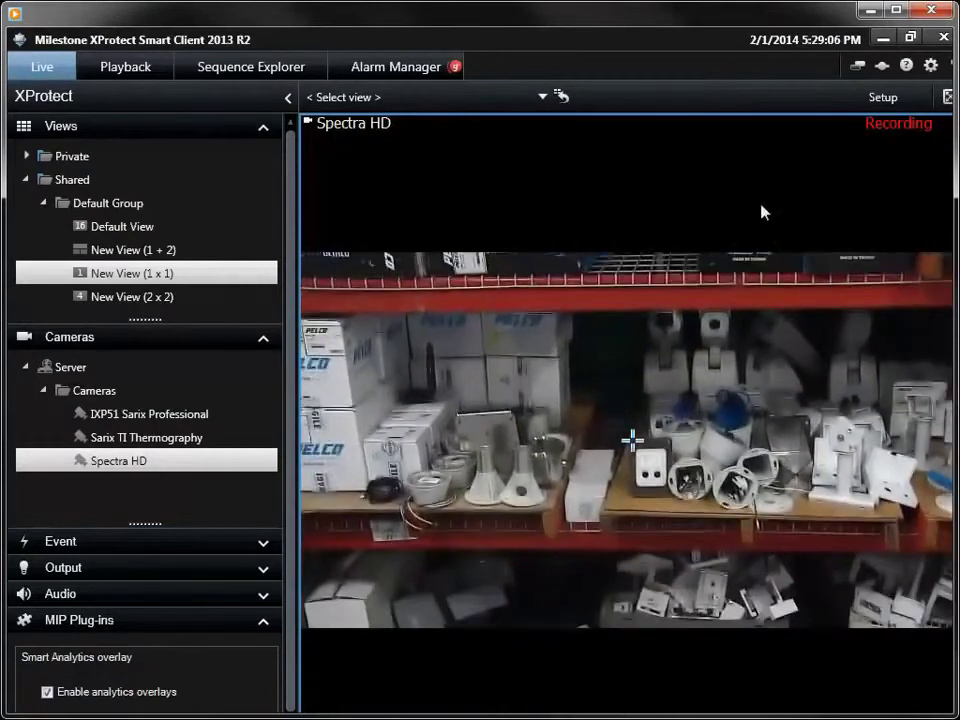
{"action": "left_click", "coordinate": [761, 210]}
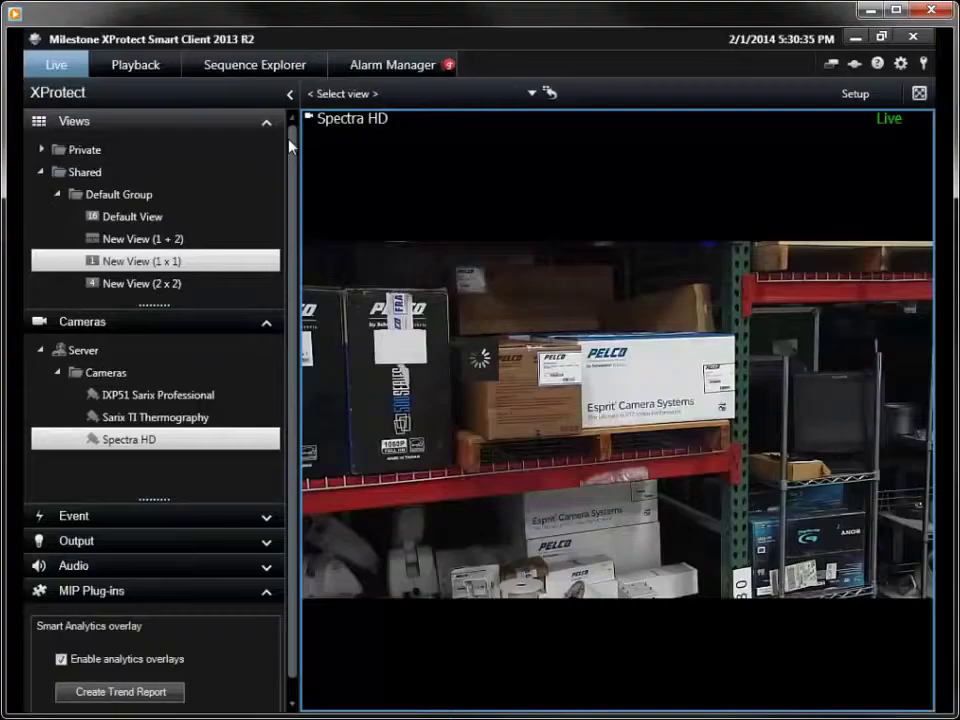
Step: Pan right along the shelves, then send the camera to the Cool Pelco Products preset
{"action": "mouse_move", "coordinate": [524, 349]}
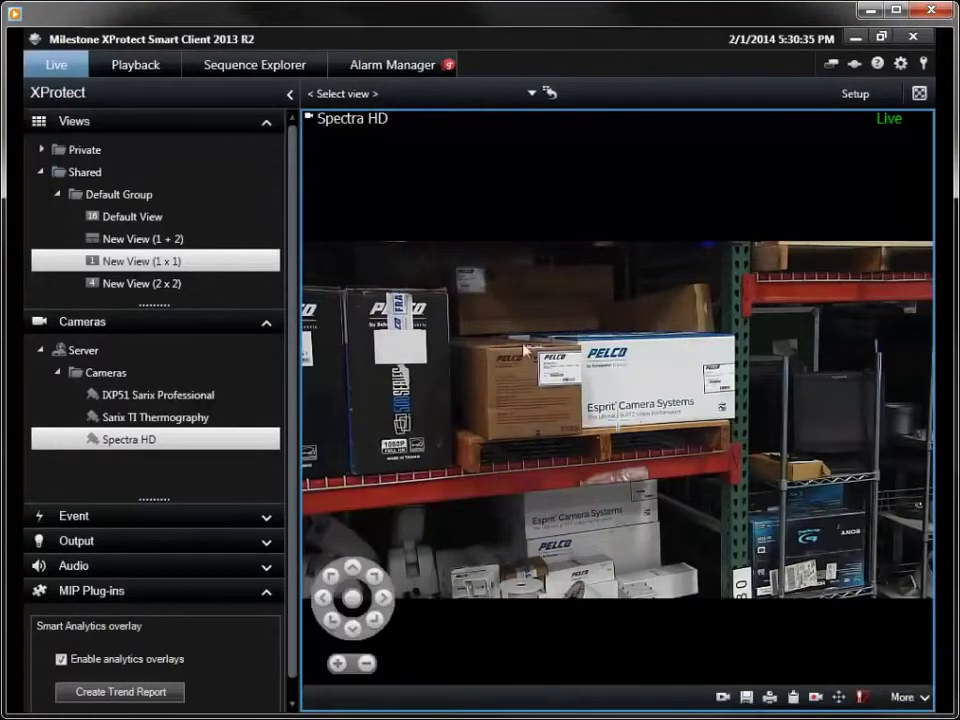
{"action": "left_click", "coordinate": [614, 421]}
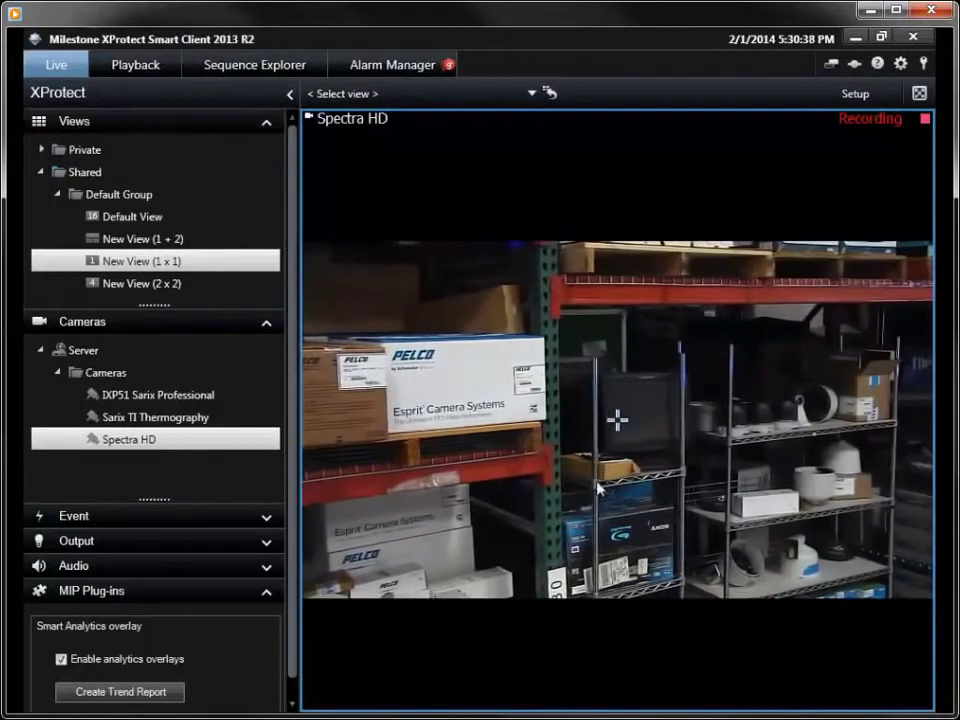
{"action": "mouse_move", "coordinate": [847, 616]}
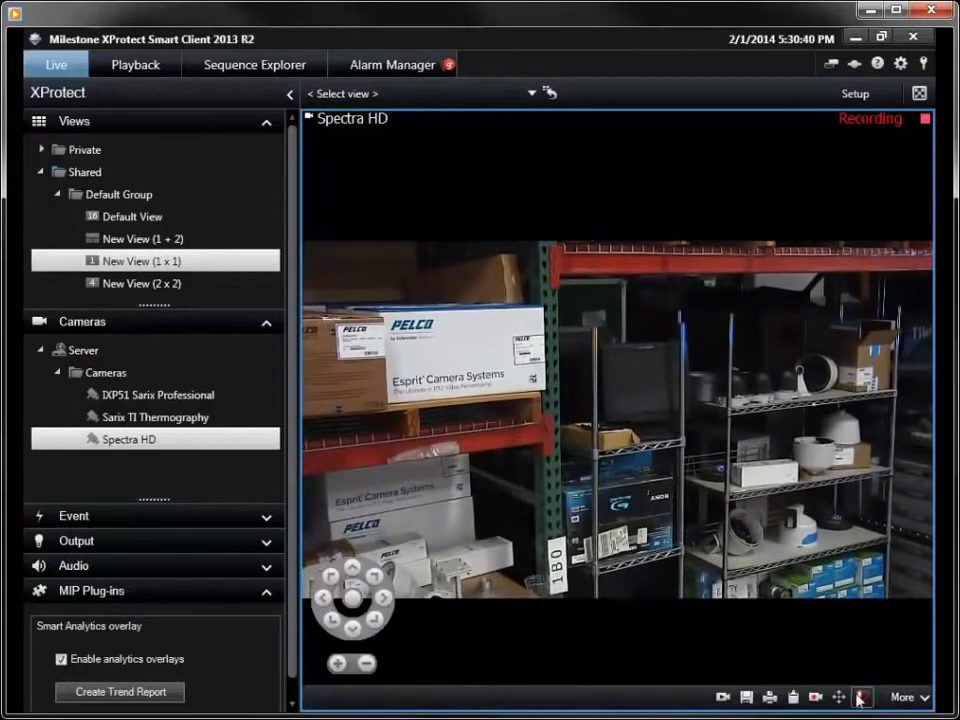
{"action": "left_click", "coordinate": [839, 697]}
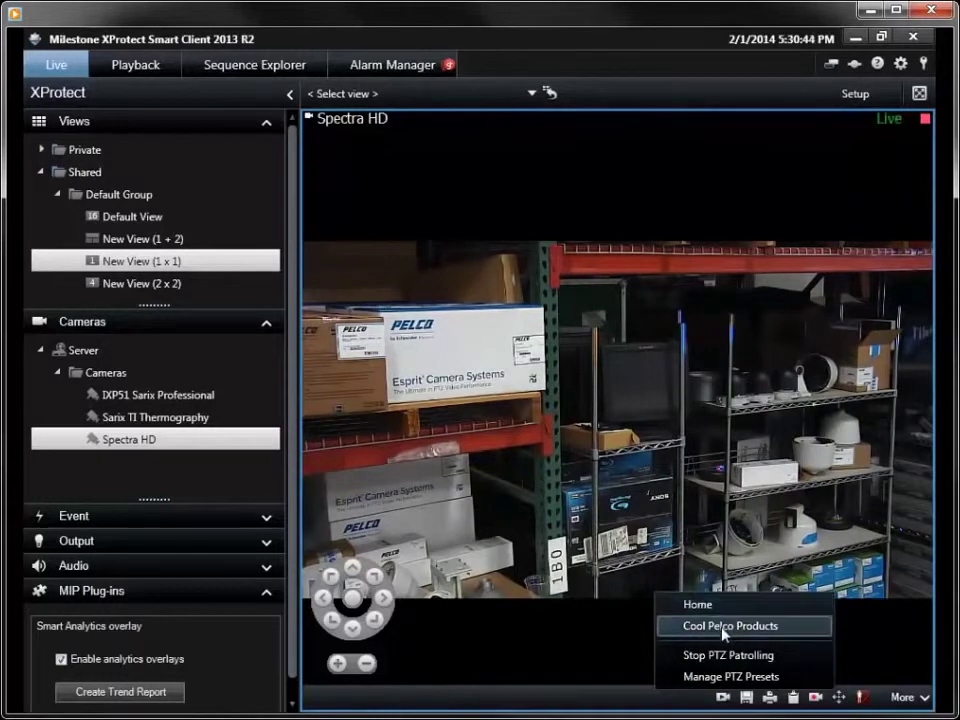
{"action": "left_click", "coordinate": [724, 627]}
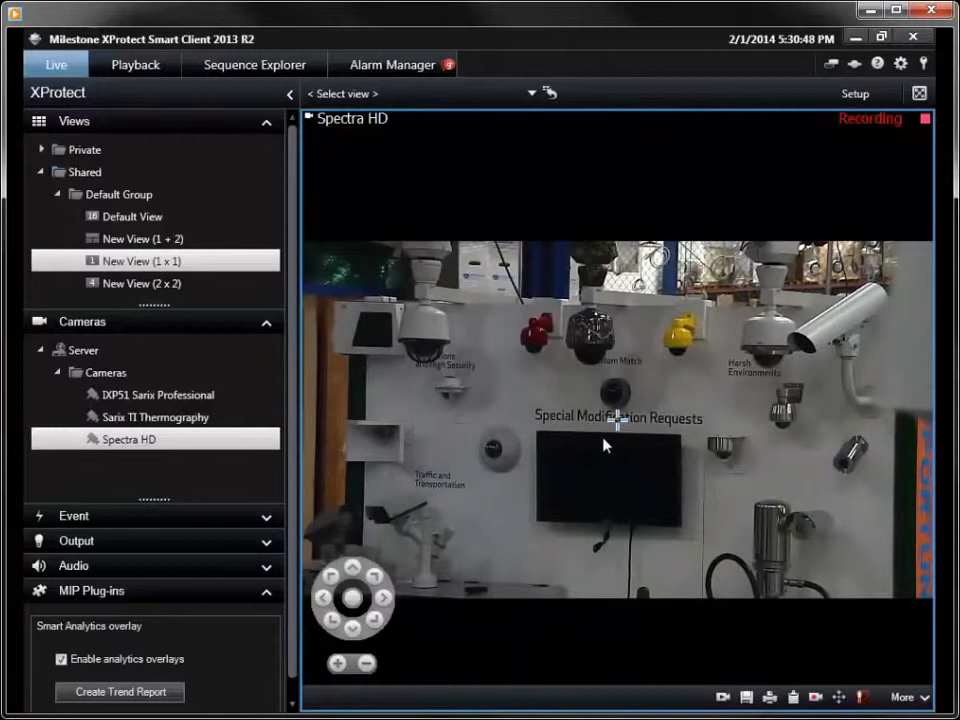
Step: Pan left toward the Spectra HD posters, then recall Cool Pelco Products again
{"action": "left_click", "coordinate": [521, 409]}
{"action": "left_click_drag", "start_coordinate": [437, 395], "coordinate": [503, 531]}
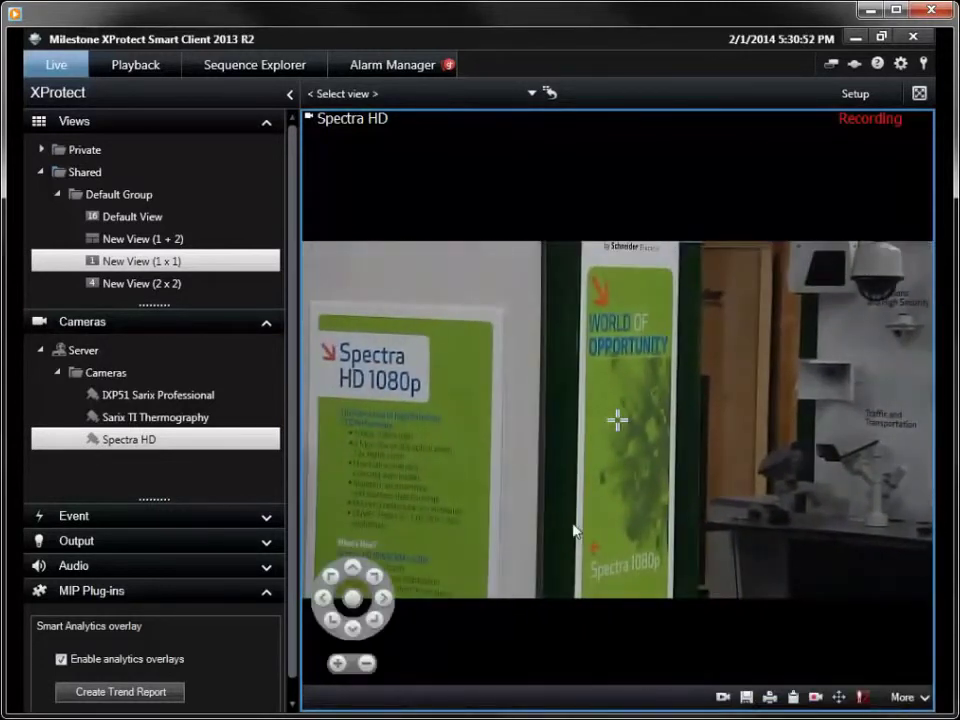
{"action": "left_click", "coordinate": [838, 697]}
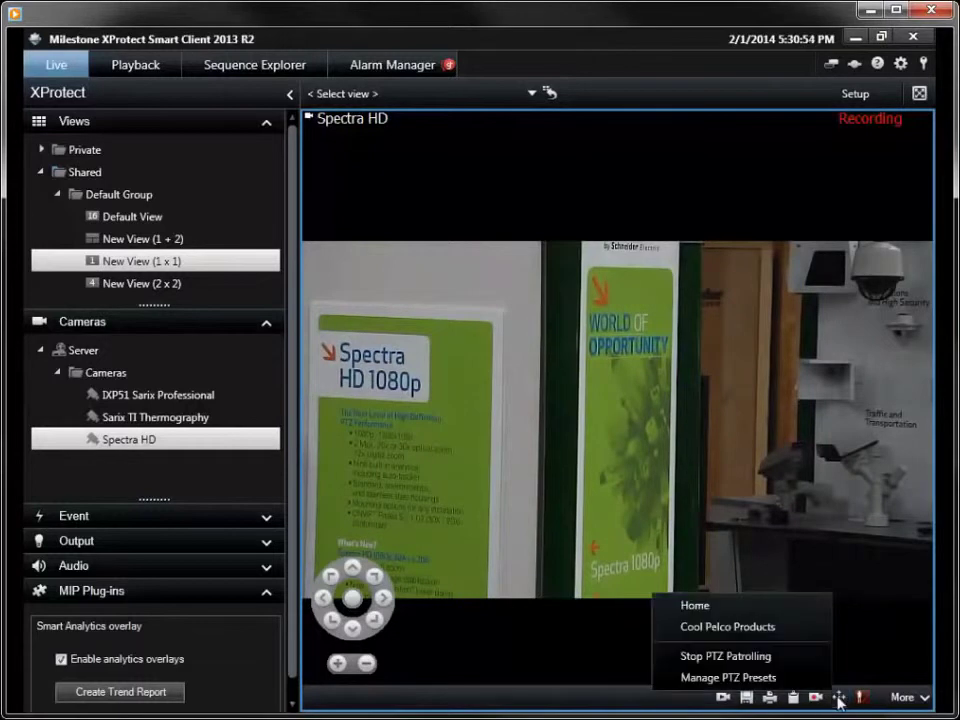
{"action": "left_click", "coordinate": [767, 626]}
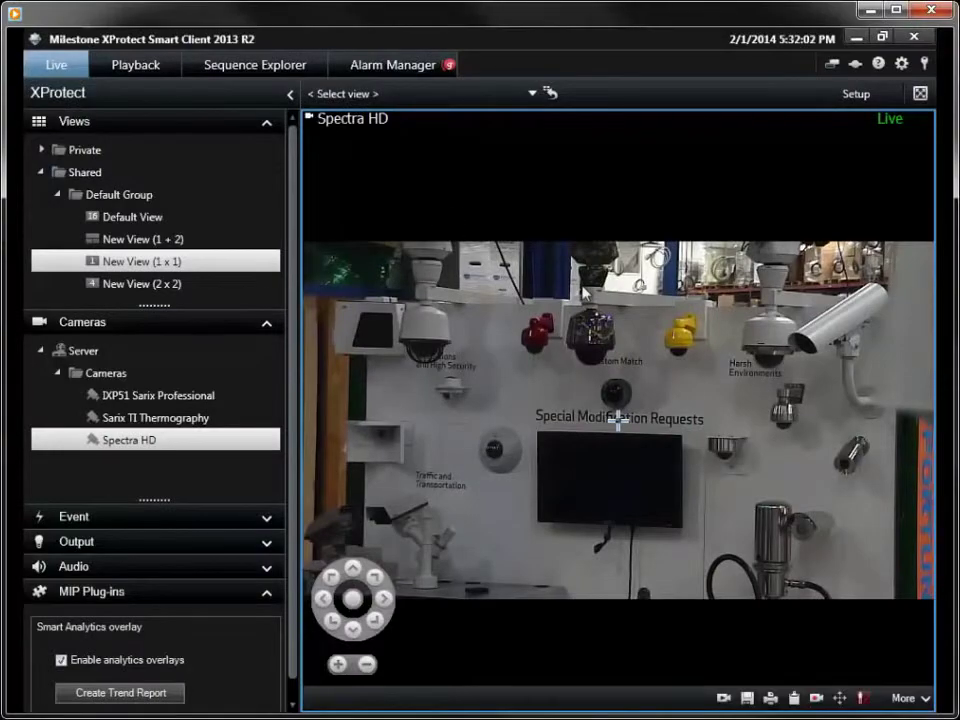
{"action": "left_click", "coordinate": [748, 515]}
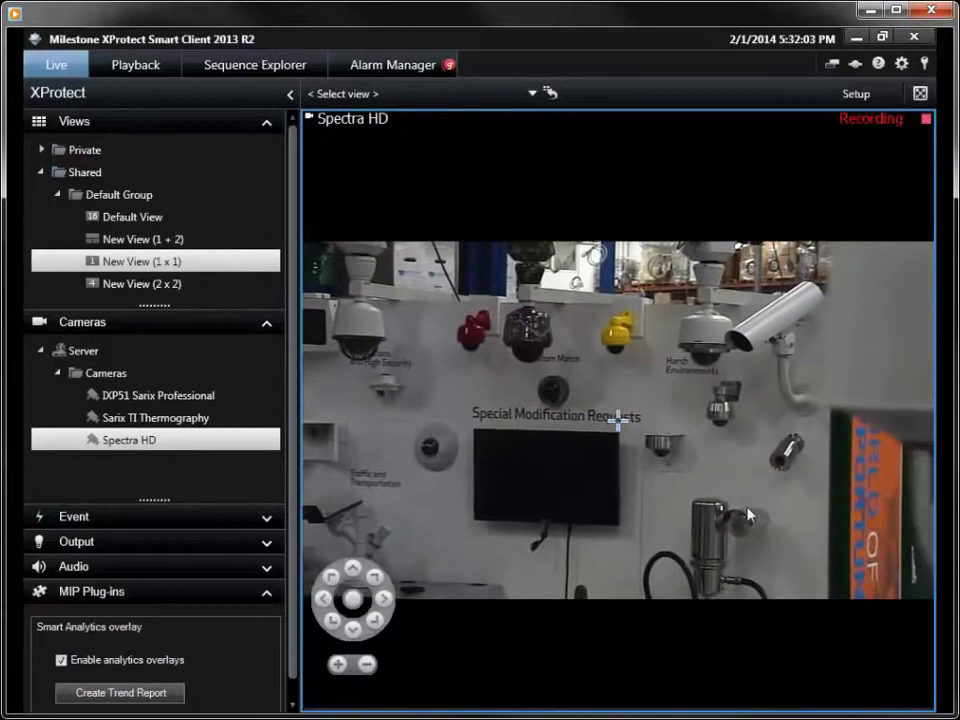
Step: Create a preset named 'New Preset' storing the camera's current position
{"action": "mouse_move", "coordinate": [806, 570]}
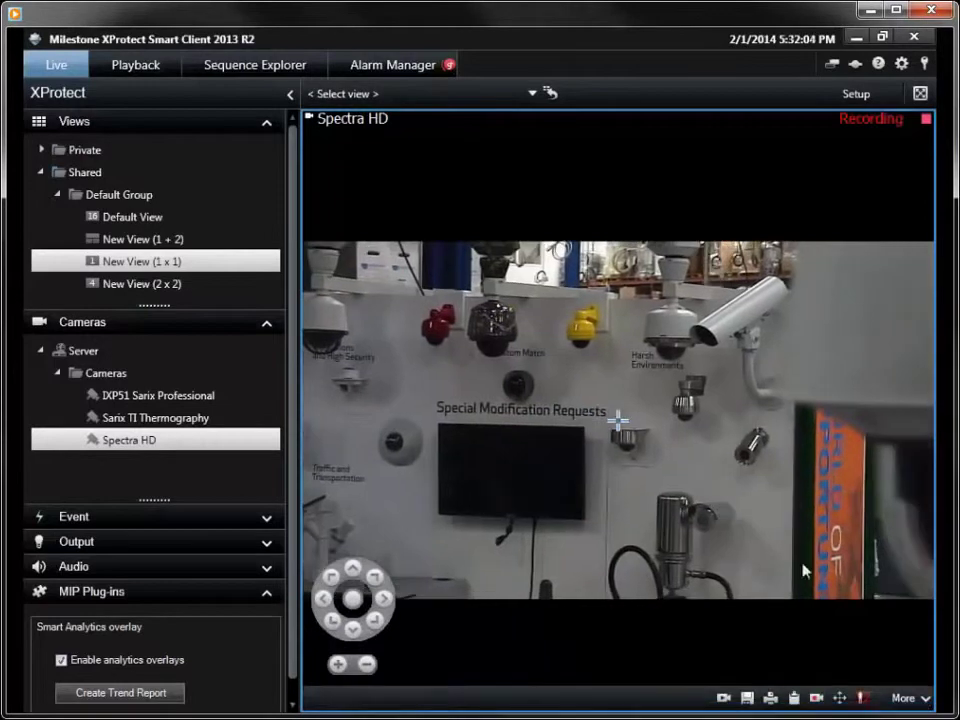
{"action": "left_click", "coordinate": [841, 703]}
{"action": "left_click", "coordinate": [771, 680]}
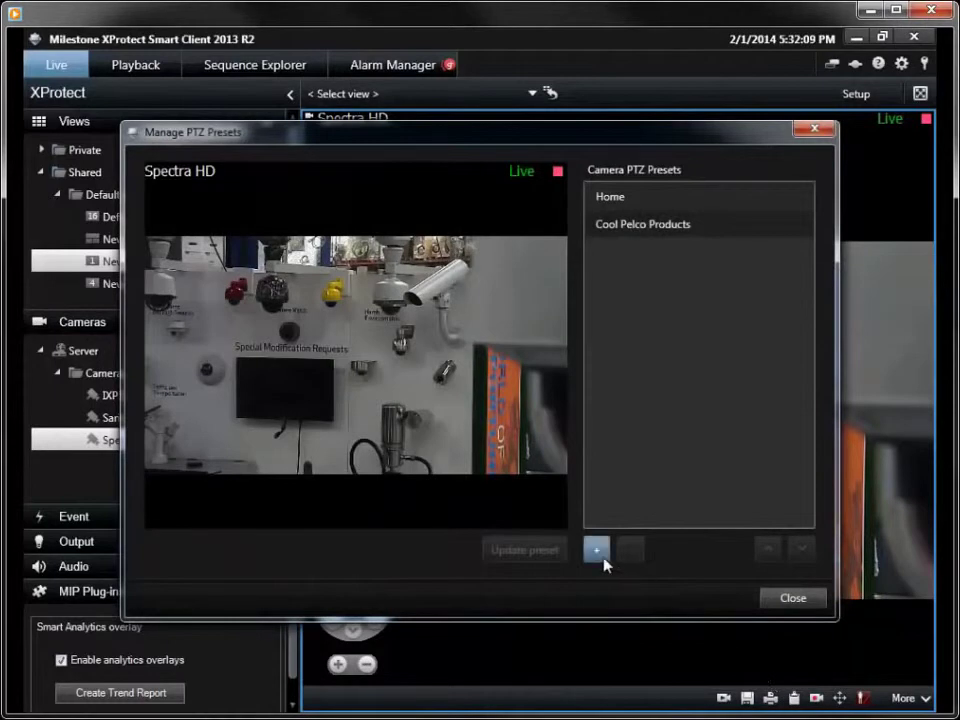
{"action": "left_click", "coordinate": [599, 553]}
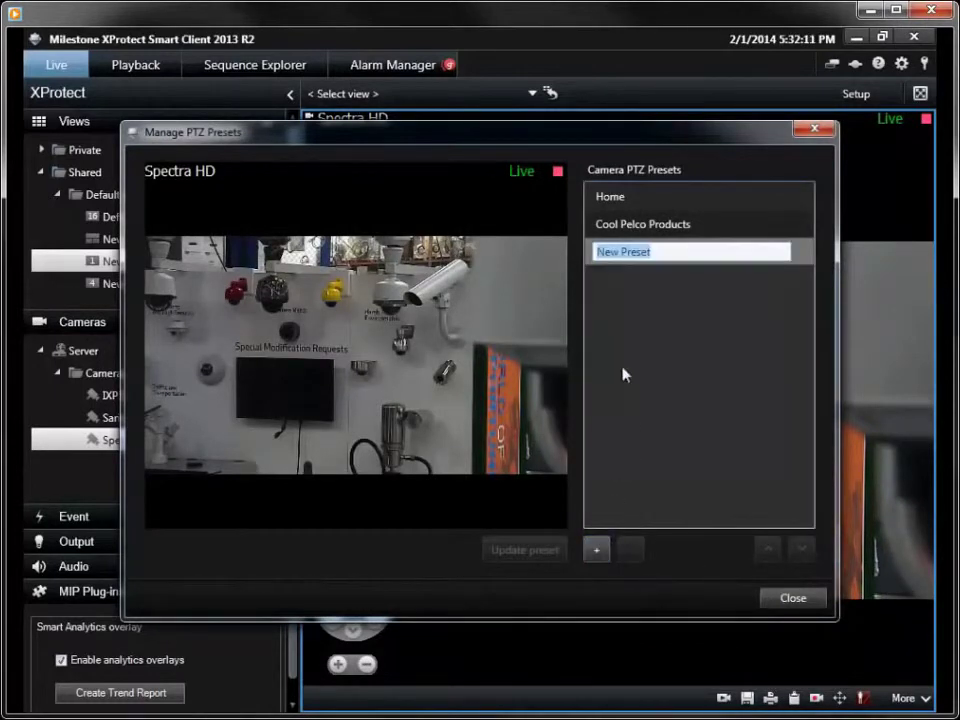
{"action": "type", "text": "New "}
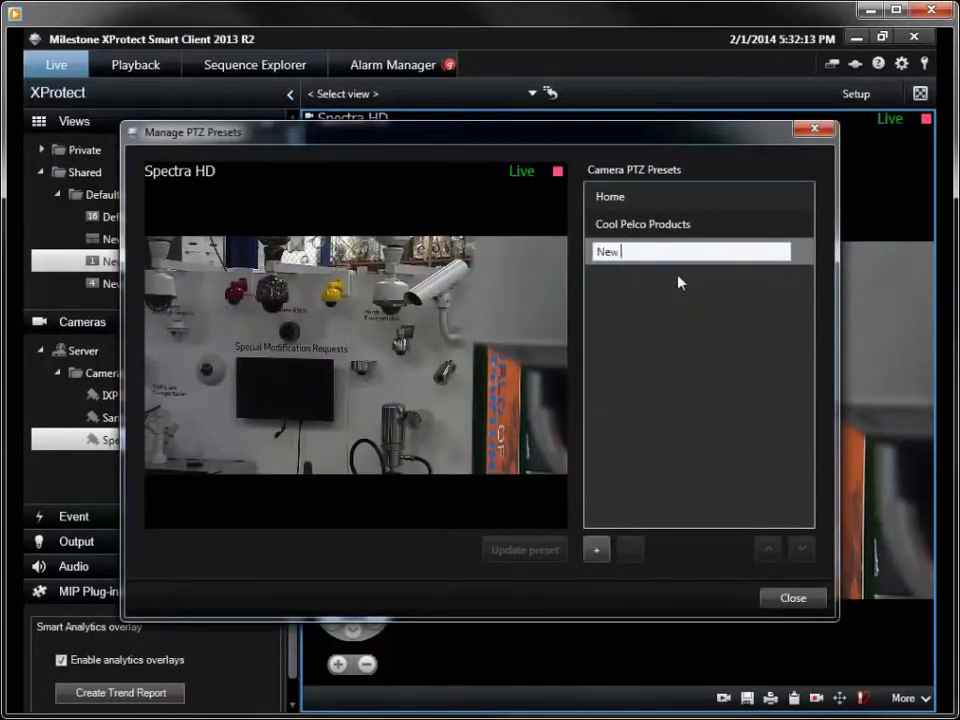
{"action": "type", "text": "Preset"}
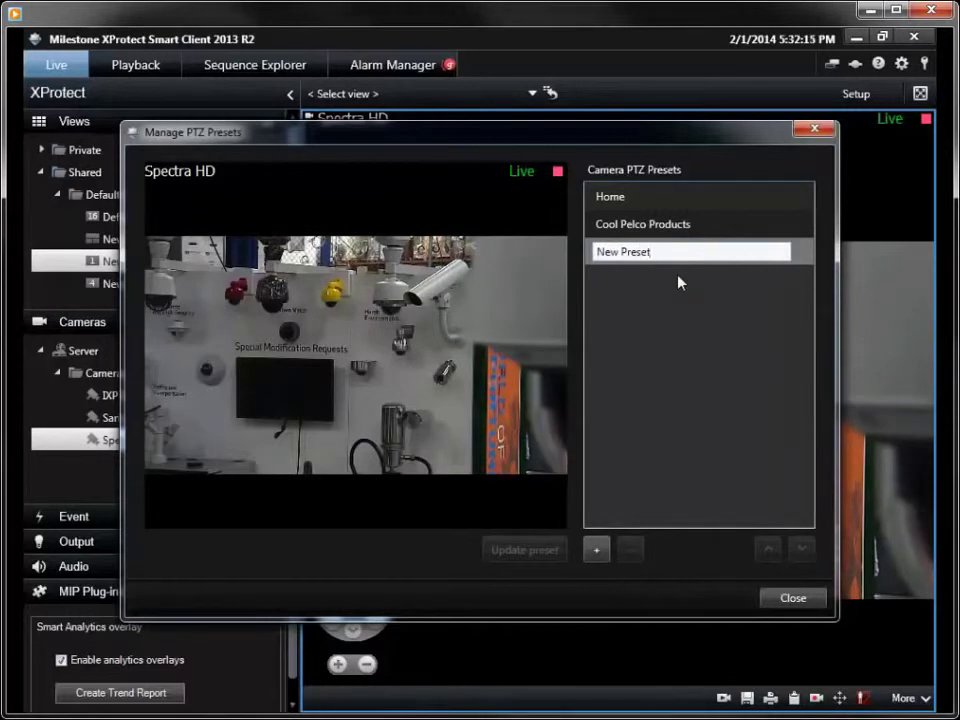
{"action": "mouse_move", "coordinate": [454, 326]}
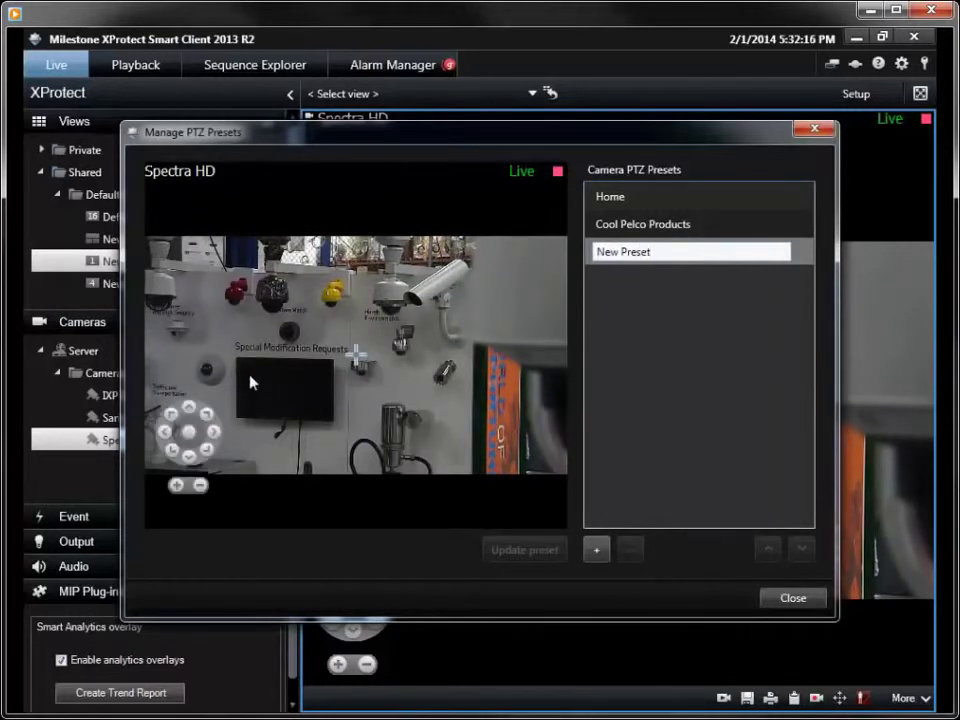
{"action": "left_click", "coordinate": [178, 378]}
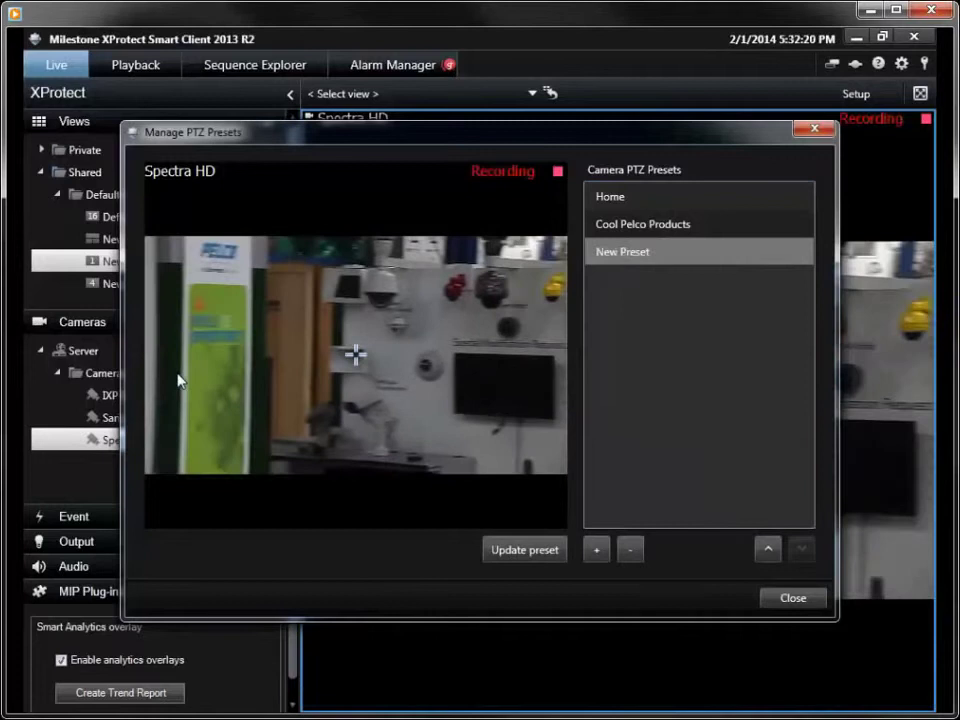
{"action": "mouse_move", "coordinate": [176, 384]}
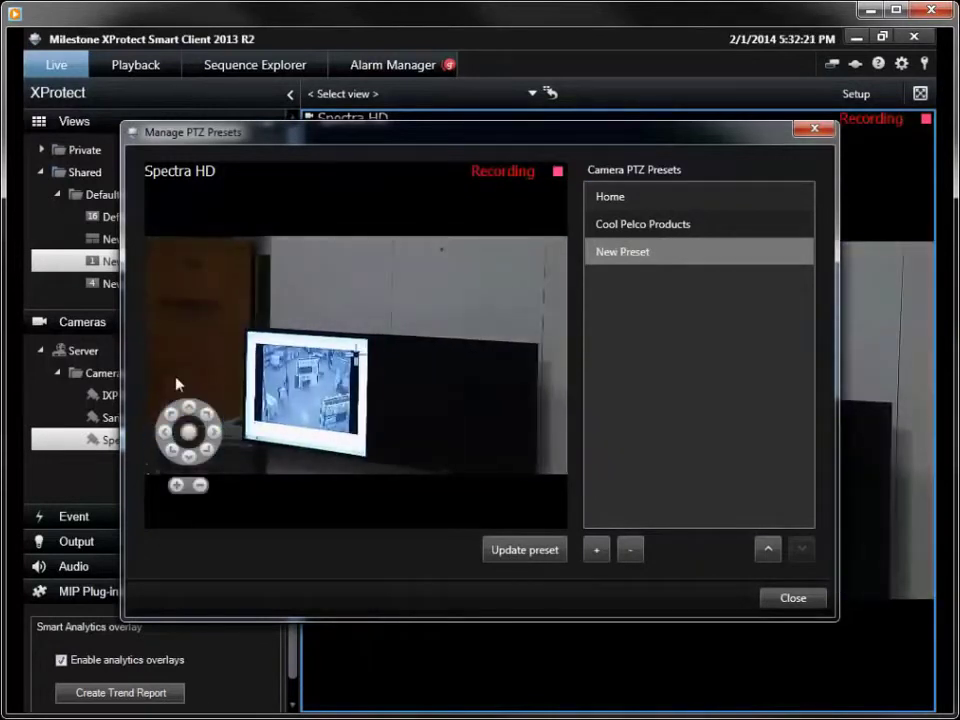
{"action": "left_click", "coordinate": [519, 550]}
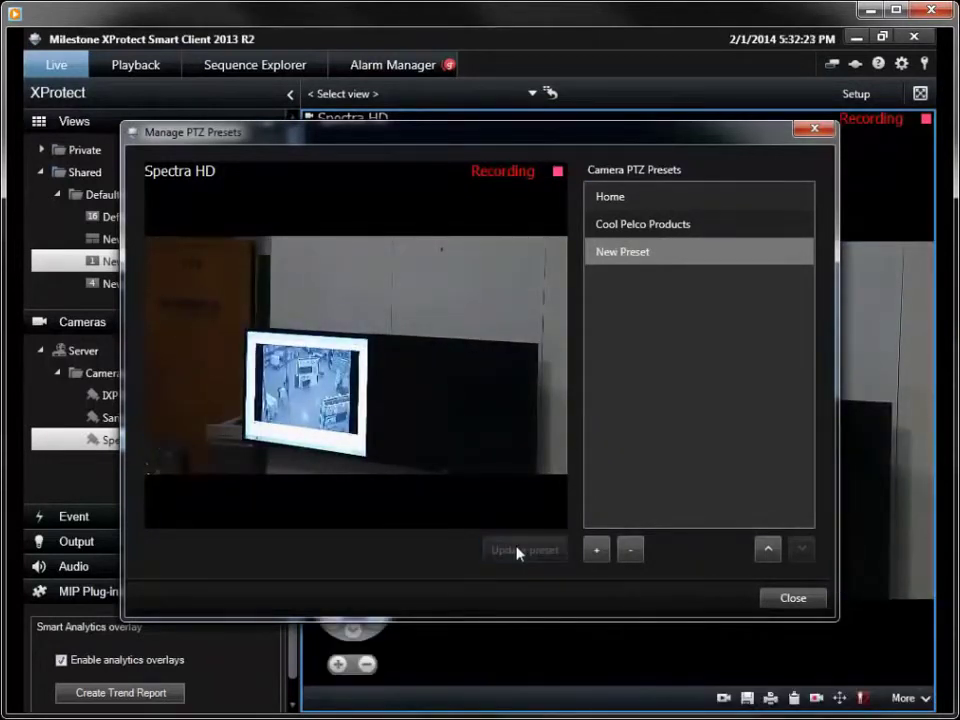
Step: Test Cool Pelco Products and New Preset, ending on Cool Pelco Products, and close the preset manager
{"action": "left_click", "coordinate": [687, 226]}
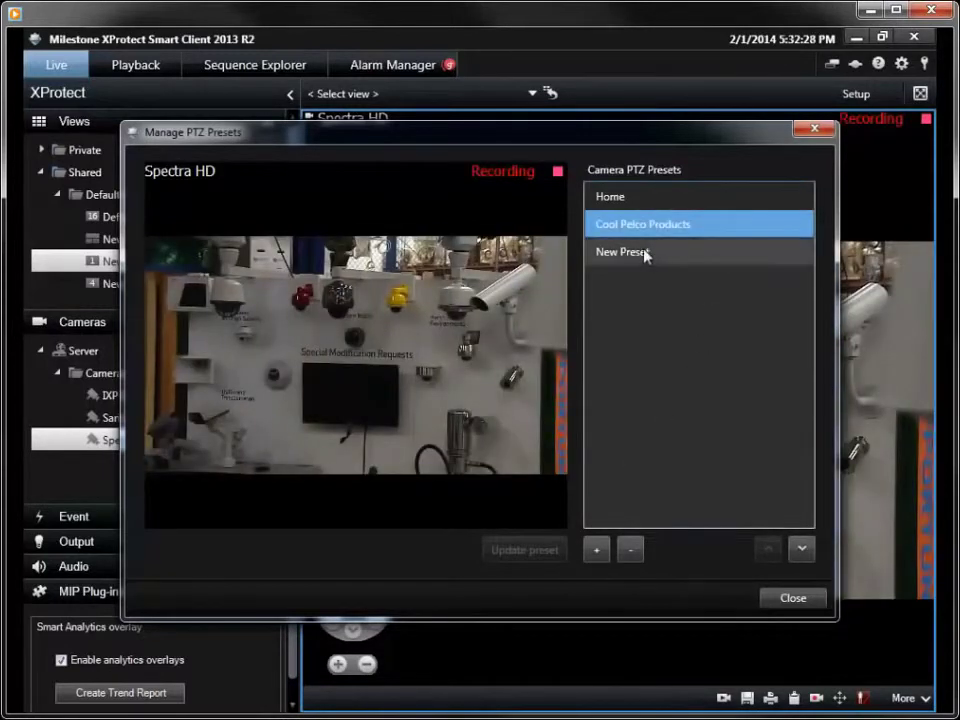
{"action": "left_click", "coordinate": [645, 253]}
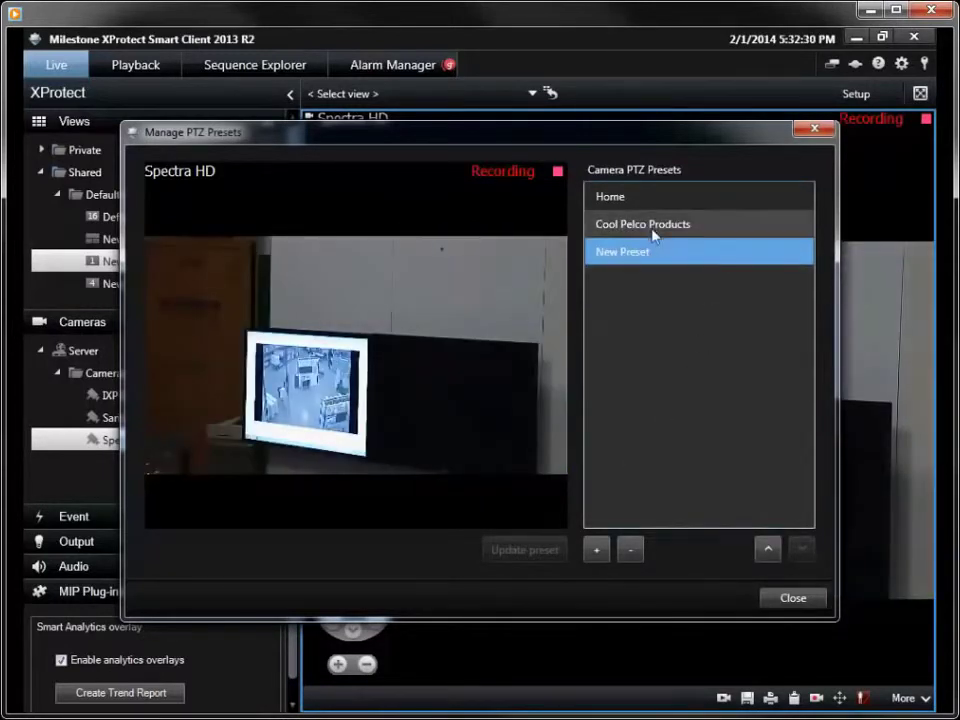
{"action": "left_click", "coordinate": [653, 225]}
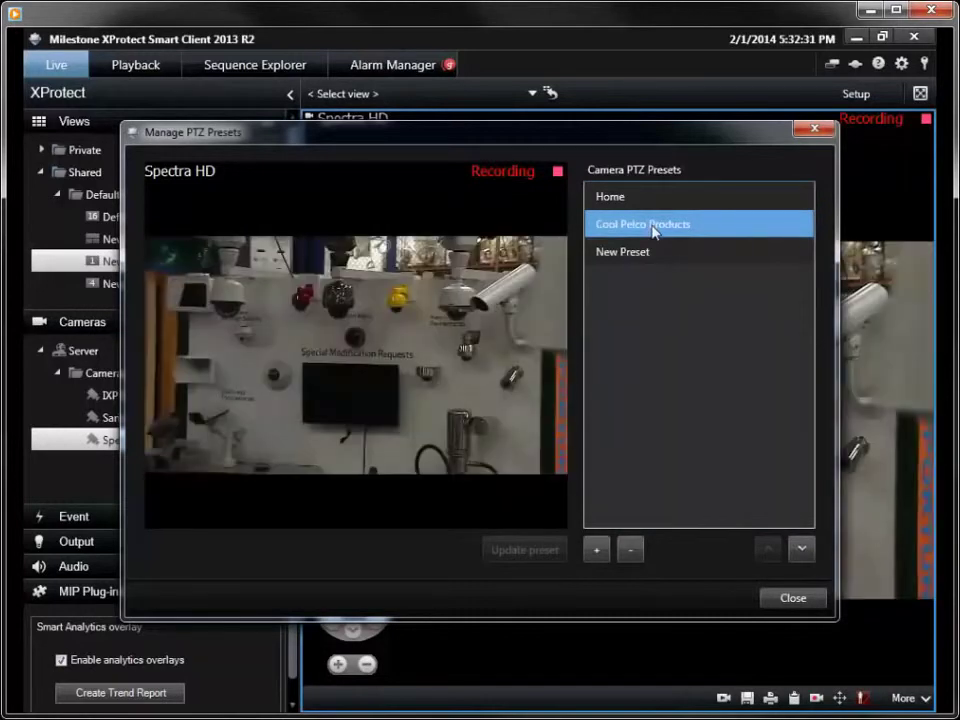
{"action": "left_click", "coordinate": [776, 598]}
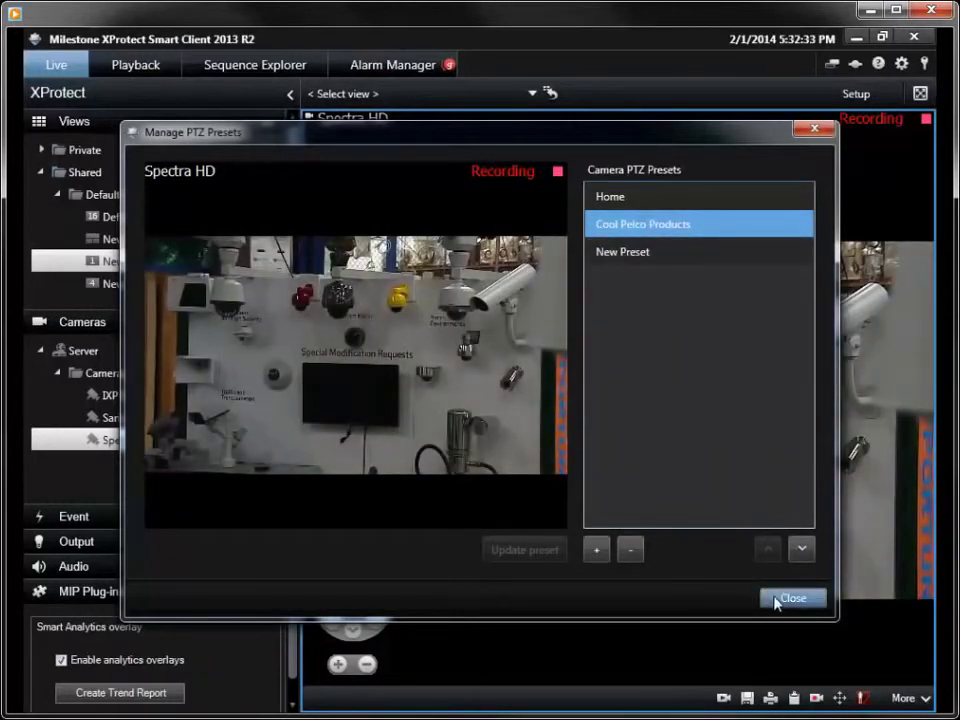
Step: Recall New Preset from the presets list, then return to Cool Pelco Products
{"action": "left_click", "coordinate": [846, 699]}
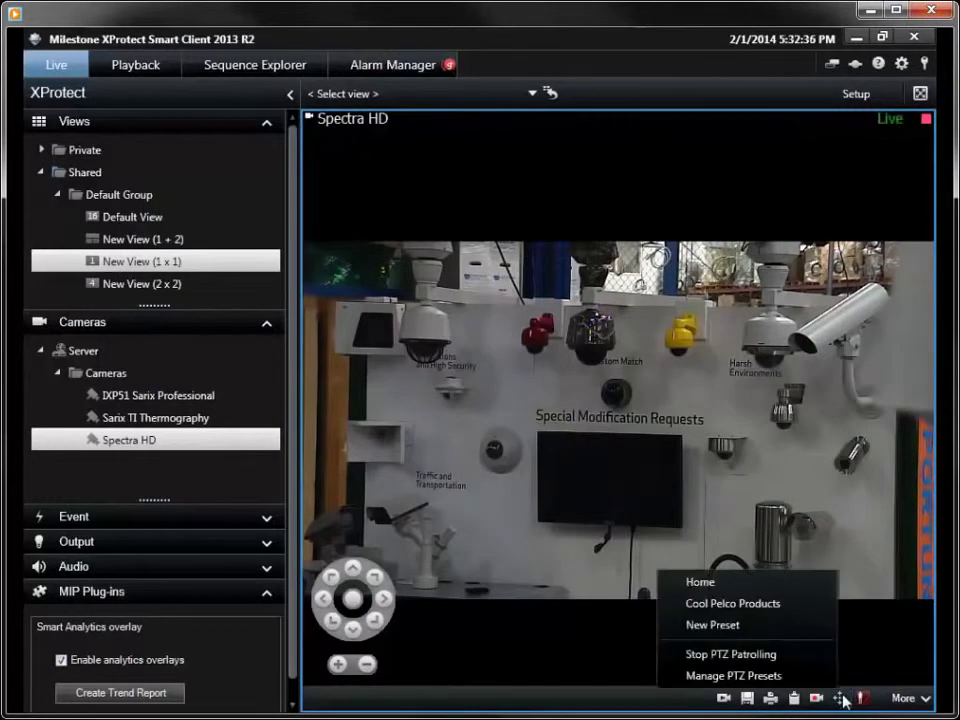
{"action": "left_click", "coordinate": [754, 630]}
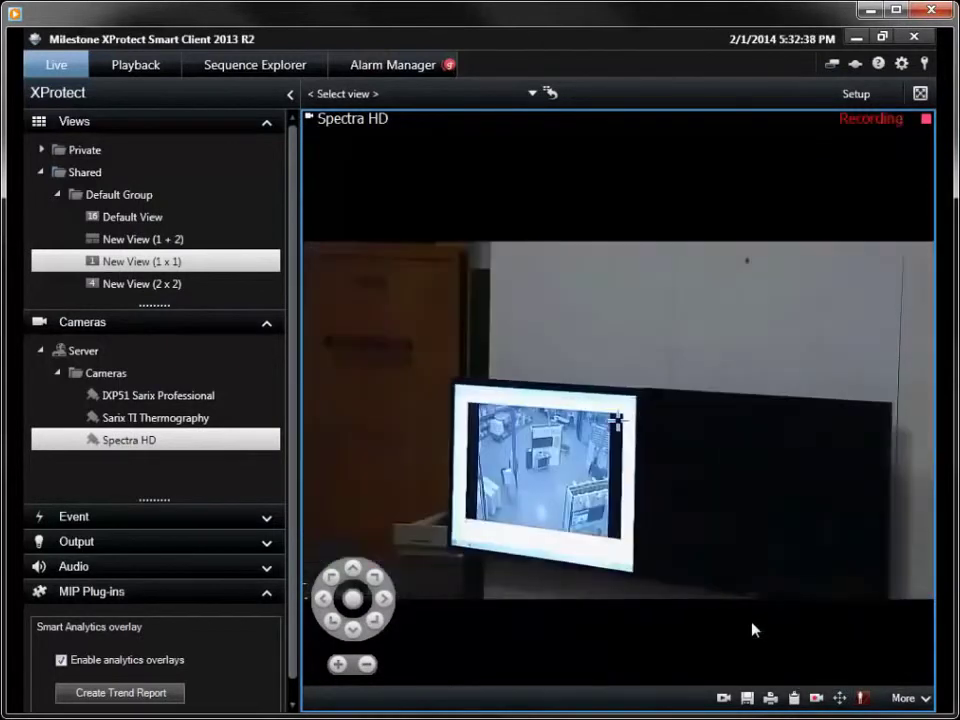
{"action": "left_click", "coordinate": [845, 698]}
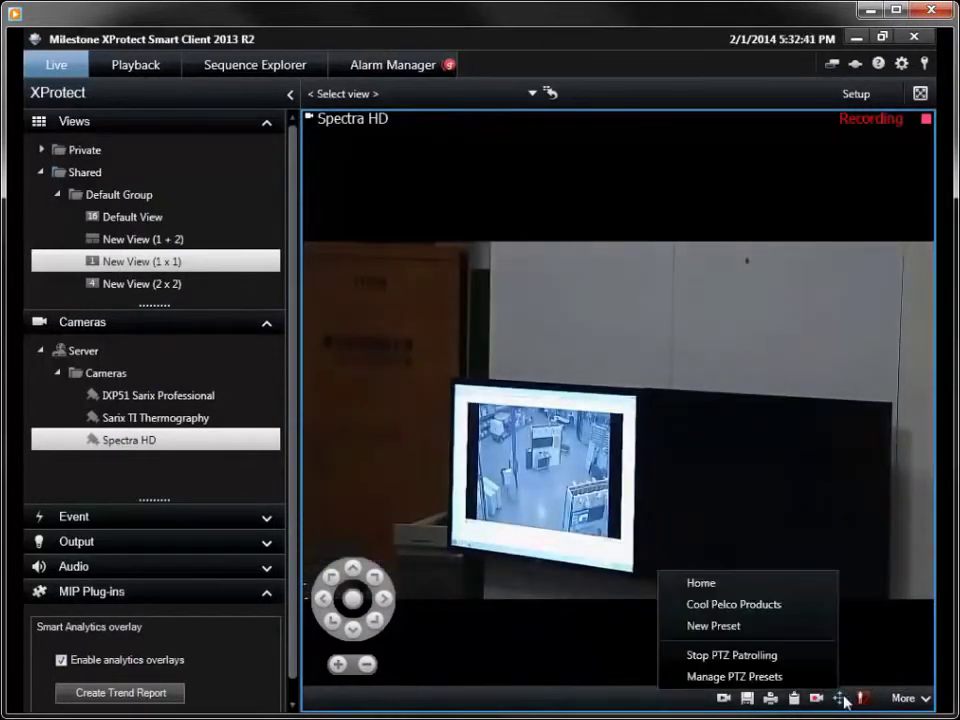
{"action": "left_click", "coordinate": [788, 607]}
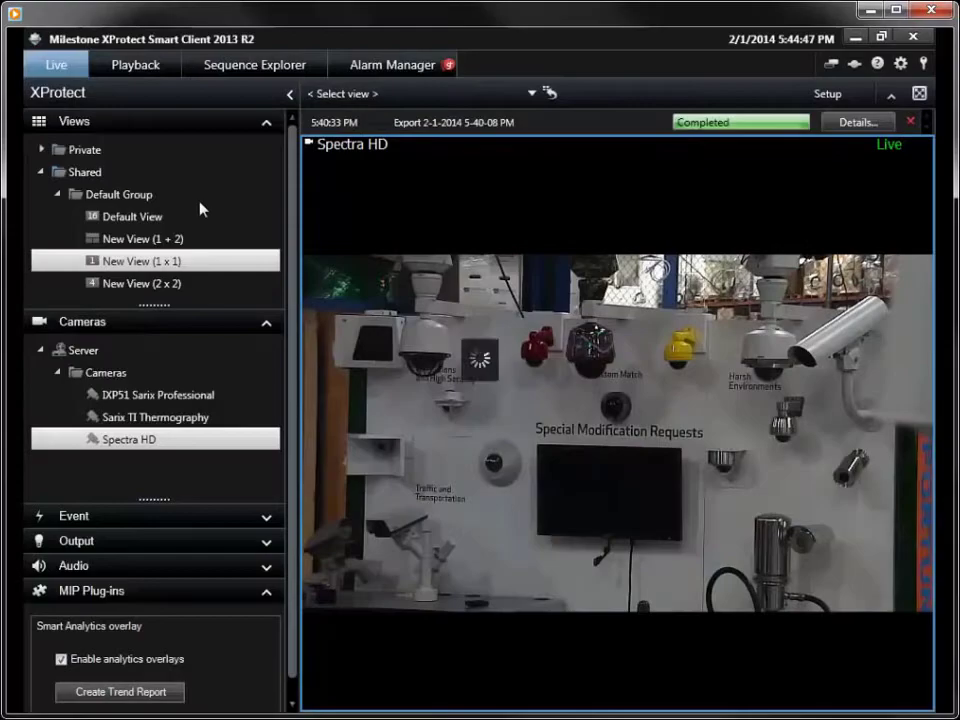
Step: Show IXP51 Sarix Professional, enable Digital Zoom and zoom into the display wall
{"action": "left_click", "coordinate": [150, 395]}
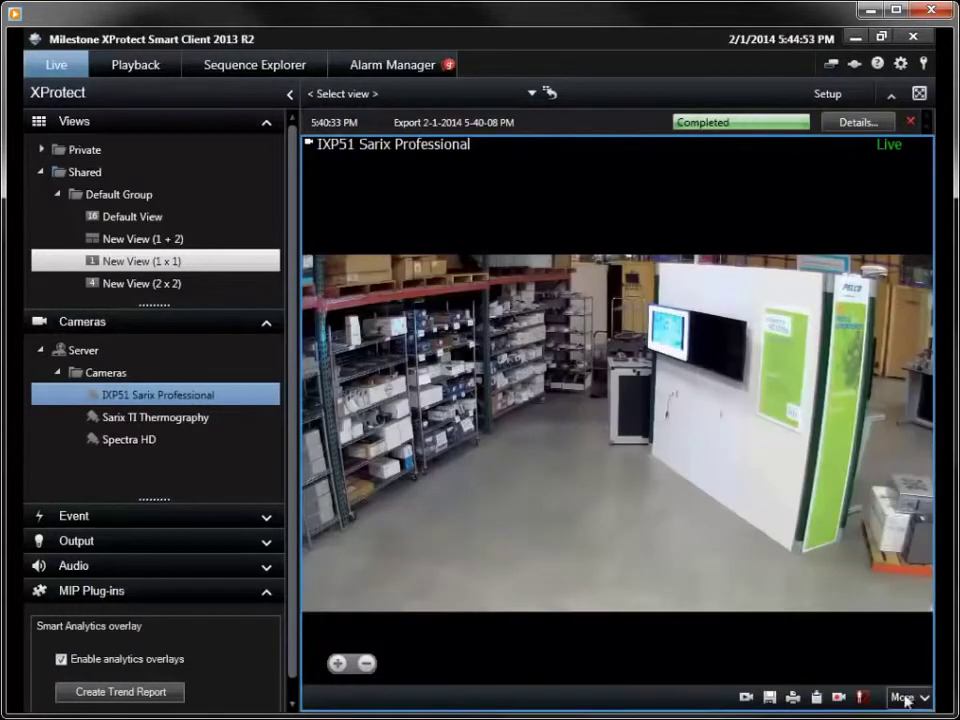
{"action": "left_click", "coordinate": [904, 696]}
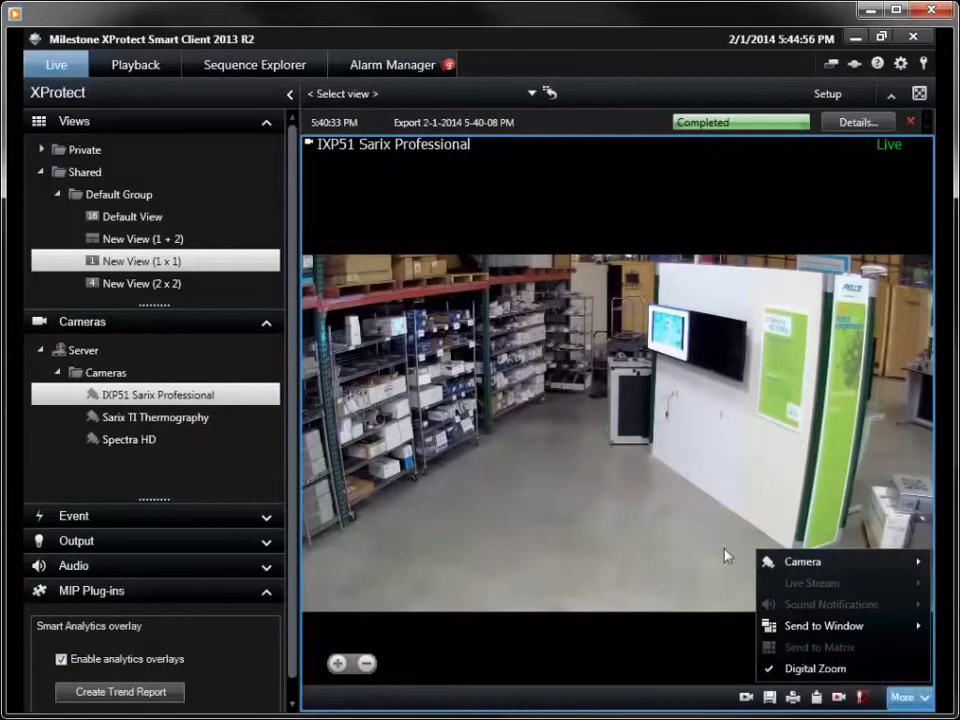
{"action": "left_click", "coordinate": [738, 414]}
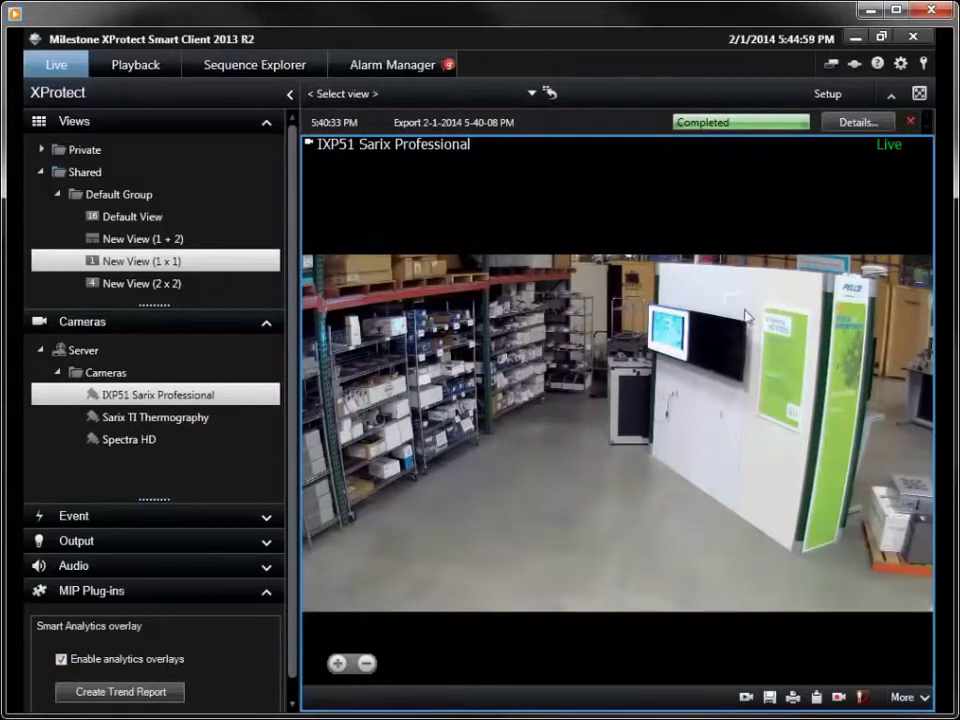
{"action": "left_click_drag", "start_coordinate": [793, 374], "coordinate": [846, 428]}
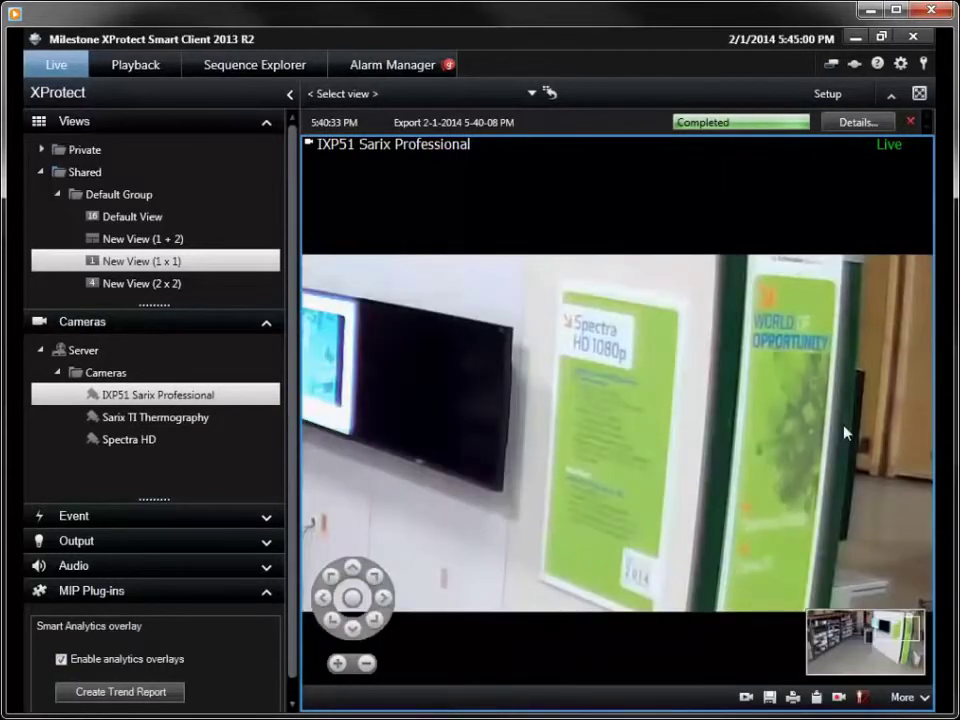
{"action": "scroll", "coordinate": [600, 375], "scroll_direction": "down", "scroll_amount": 4}
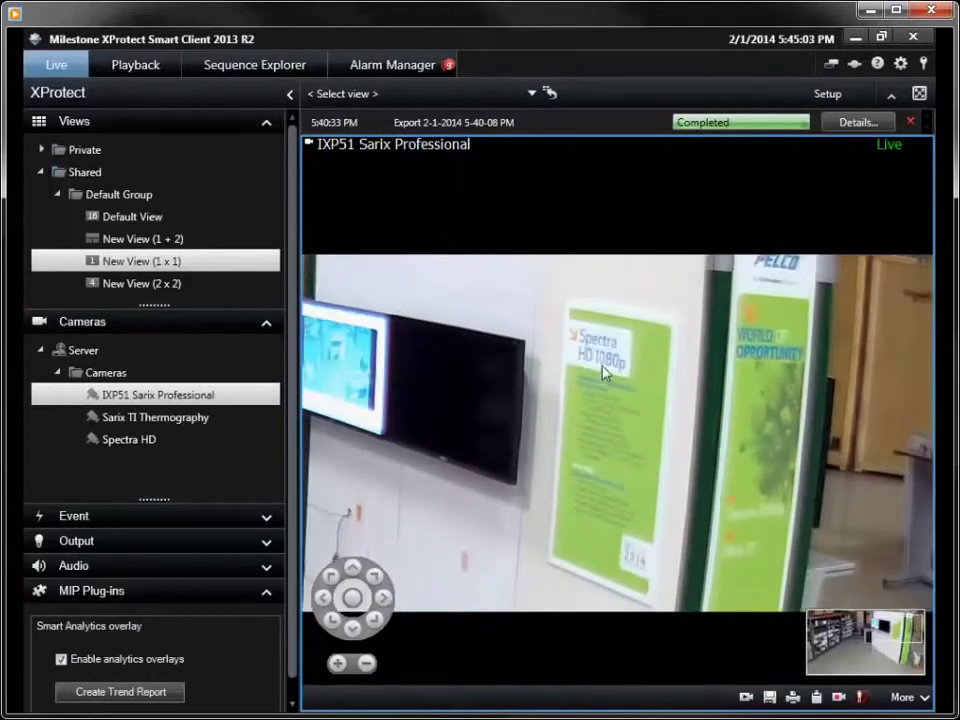
{"action": "scroll", "coordinate": [614, 408], "scroll_direction": "down", "scroll_amount": 3}
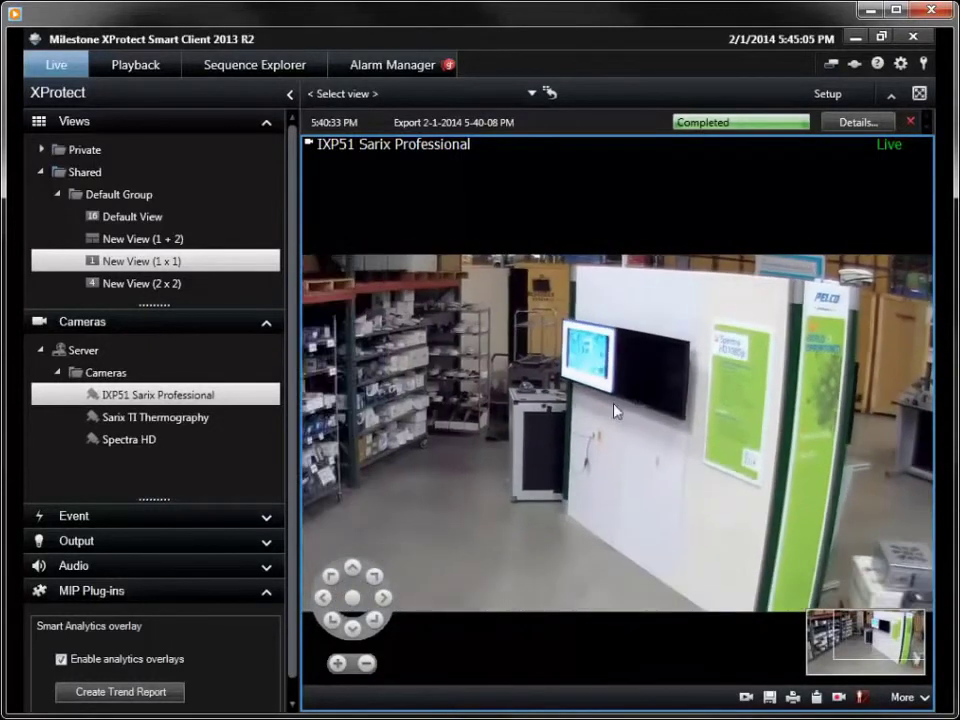
{"action": "scroll", "coordinate": [617, 420], "scroll_direction": "down", "scroll_amount": 3}
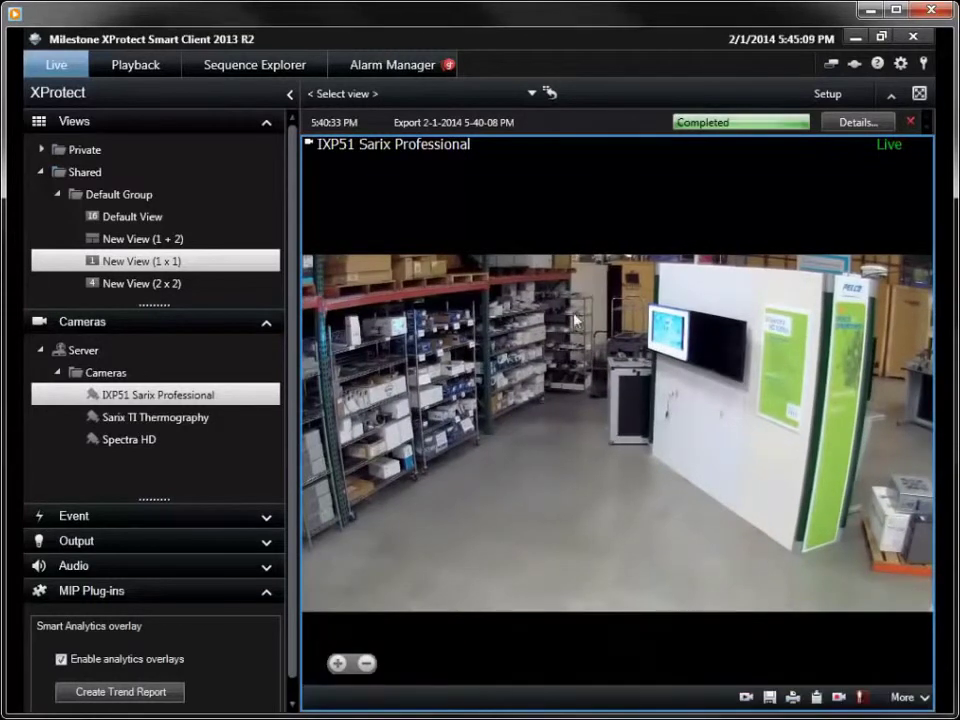
Step: Zoom into a new region, pan toward the left shelves, then zoom back out
{"action": "left_click_drag", "start_coordinate": [551, 293], "coordinate": [649, 406]}
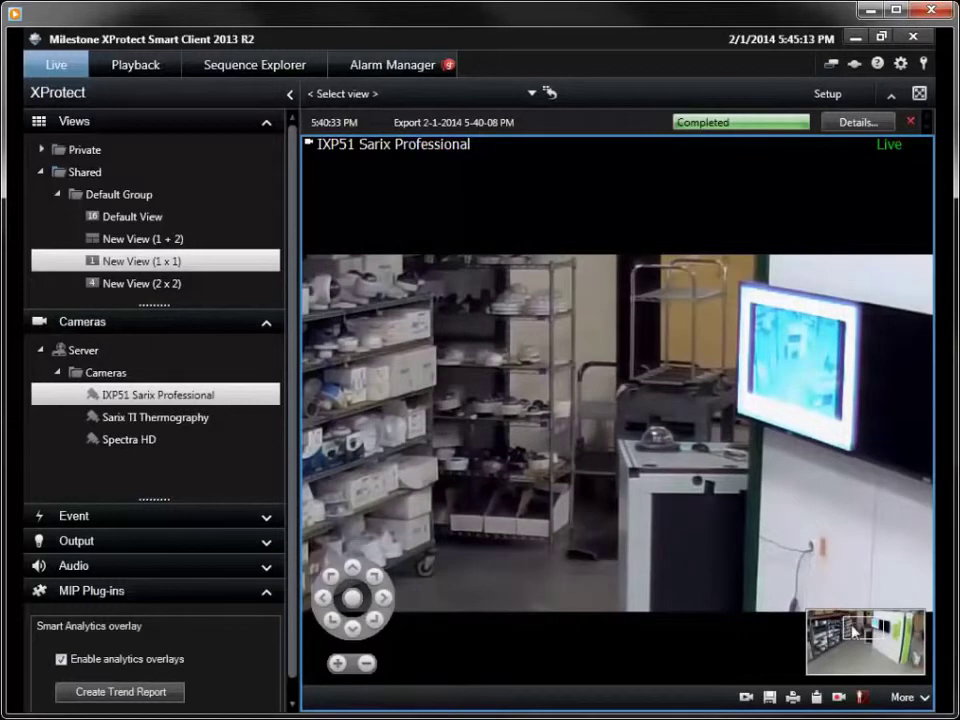
{"action": "left_click_drag", "start_coordinate": [855, 630], "coordinate": [888, 634]}
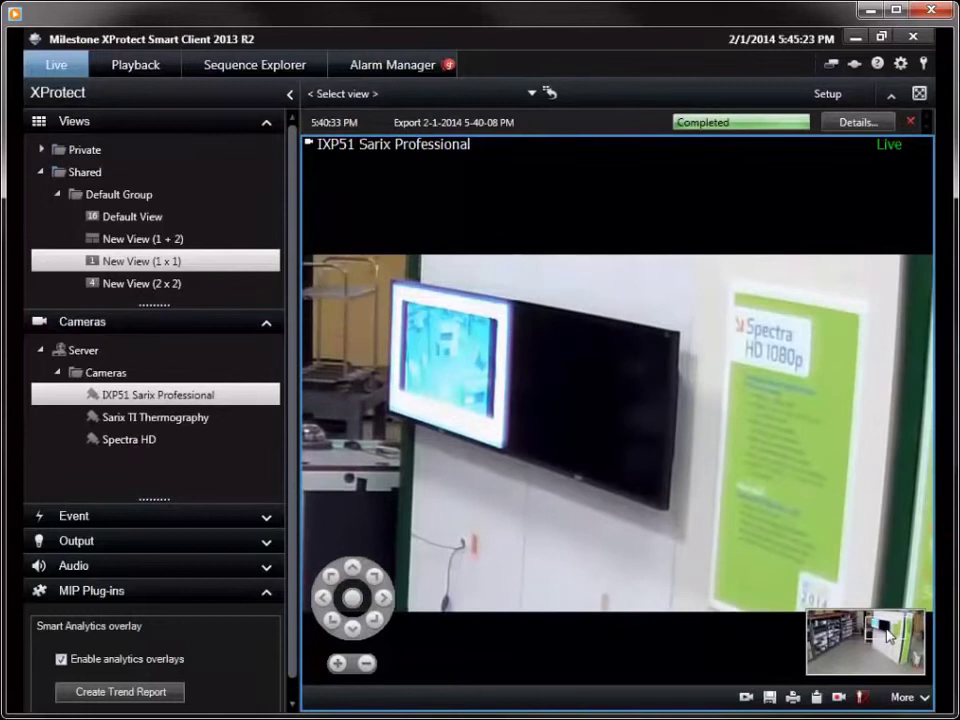
{"action": "scroll", "coordinate": [575, 432], "scroll_direction": "down", "scroll_amount": 3}
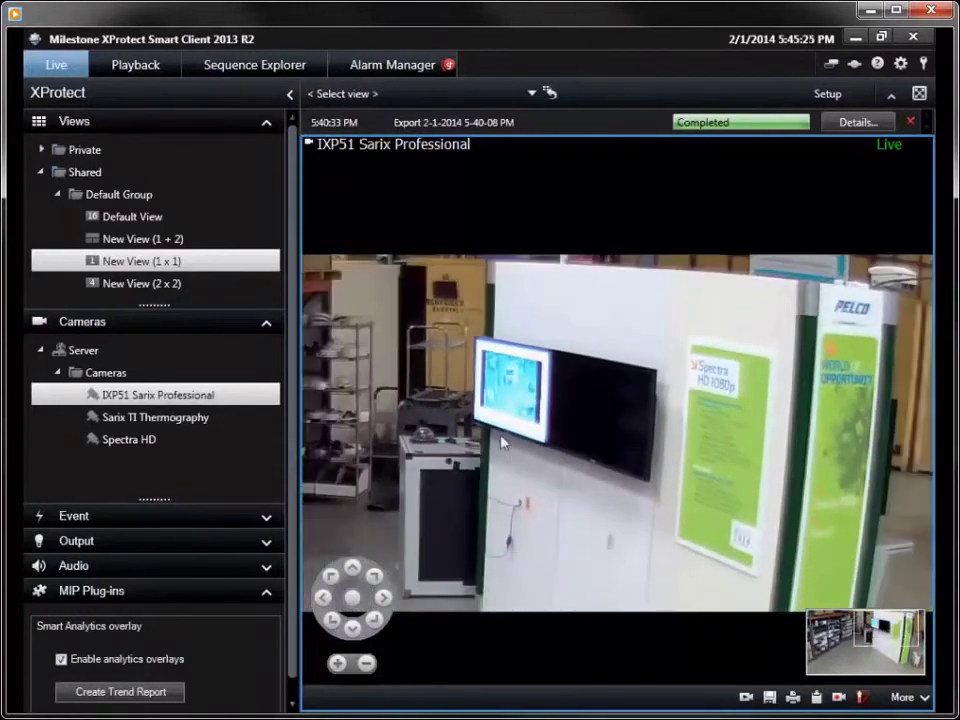
{"action": "scroll", "coordinate": [585, 463], "scroll_direction": "down", "scroll_amount": 3}
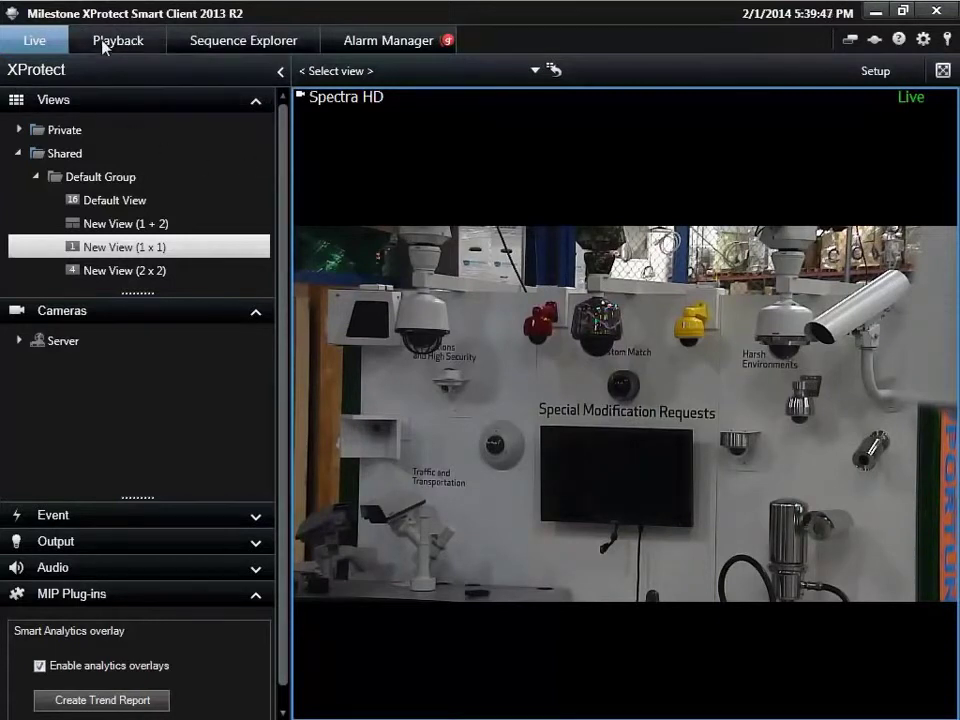
Step: Switch to Playback and select the Spectra HD camera's recording
{"action": "left_click", "coordinate": [103, 42]}
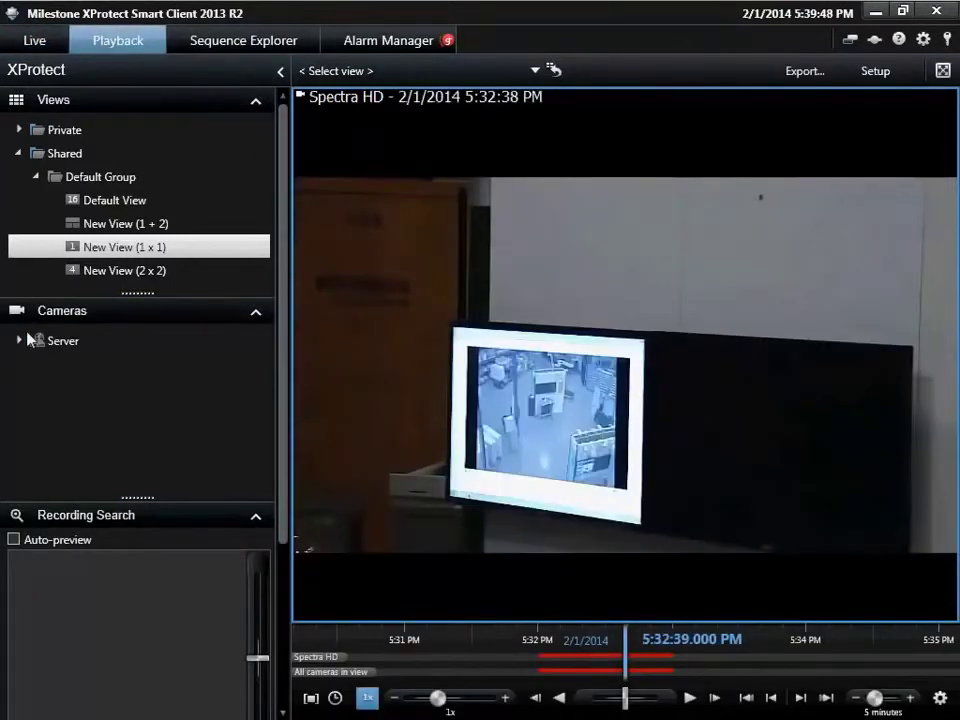
{"action": "left_click", "coordinate": [35, 366]}
{"action": "left_click", "coordinate": [84, 437]}
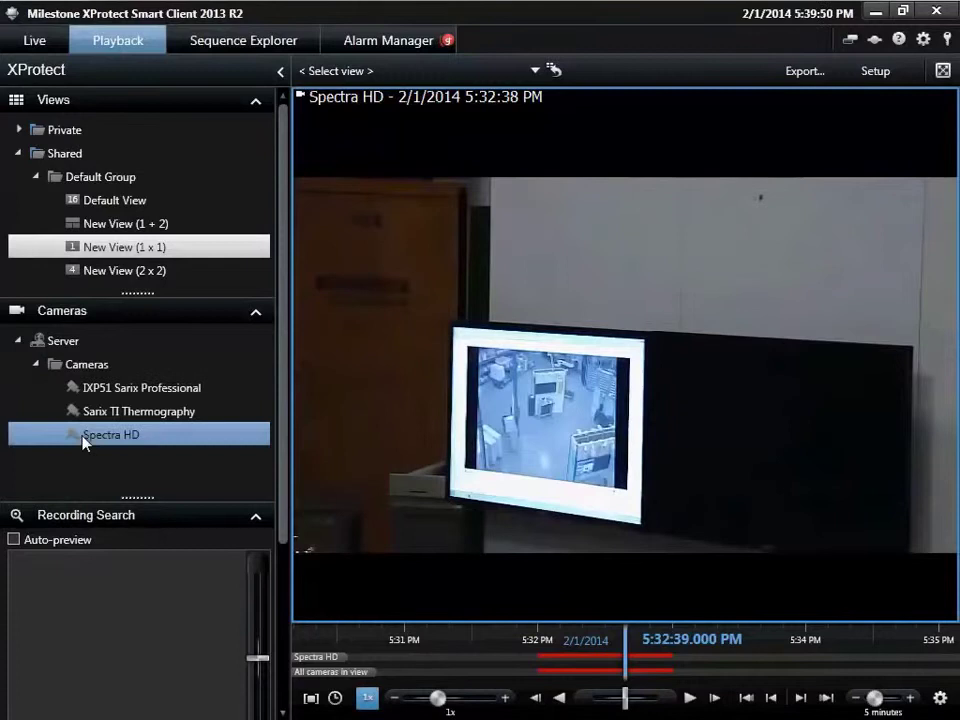
{"action": "mouse_move", "coordinate": [500, 440]}
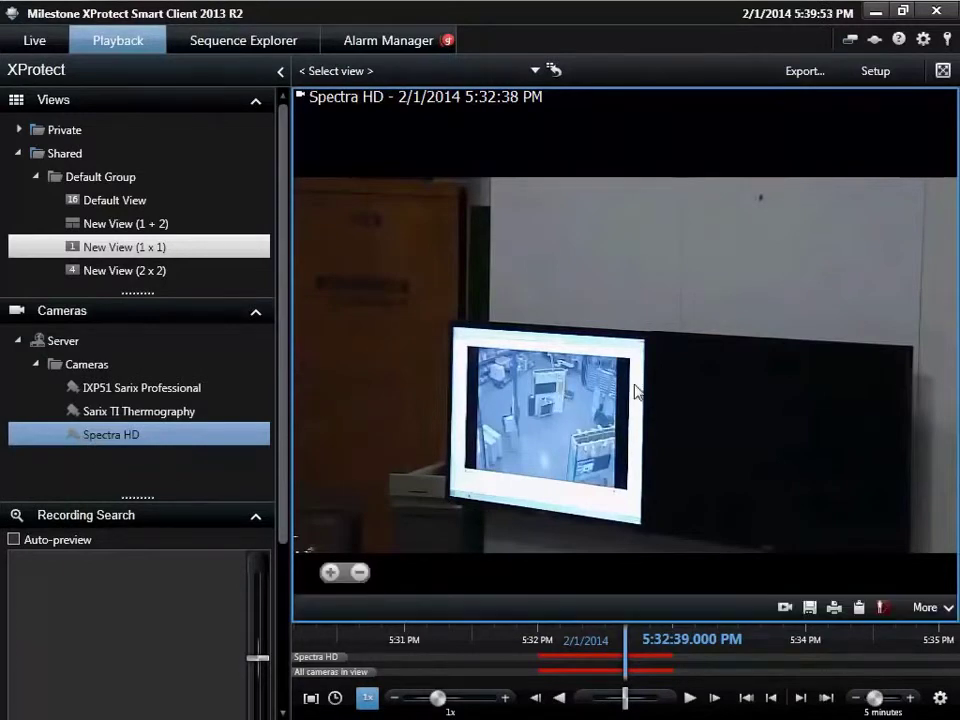
{"action": "left_click_drag", "start_coordinate": [638, 648], "coordinate": [637, 681]}
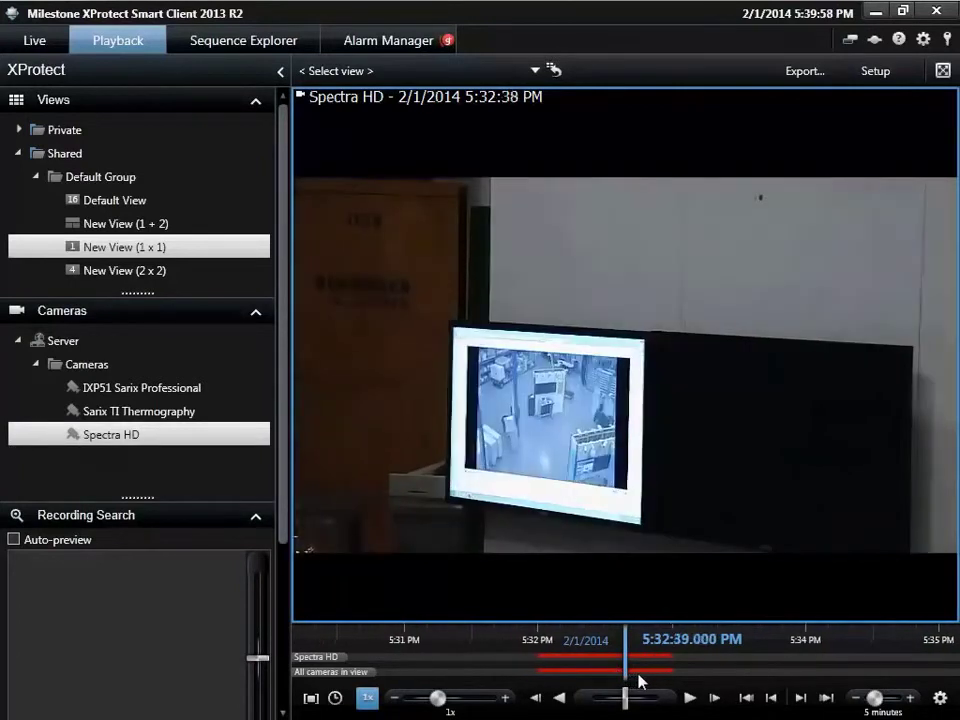
Step: Select a ten-second timeline range from 5:32:39 and bring up the Export settings
{"action": "right_click", "coordinate": [636, 674]}
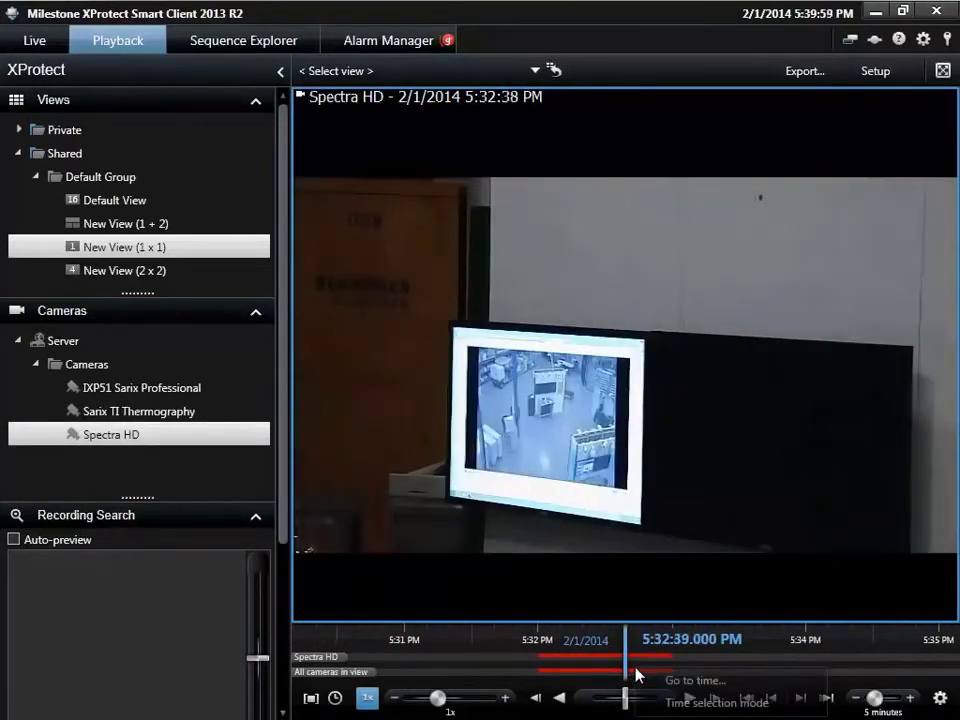
{"action": "left_click", "coordinate": [701, 702]}
{"action": "left_click_drag", "start_coordinate": [627, 664], "coordinate": [651, 669]}
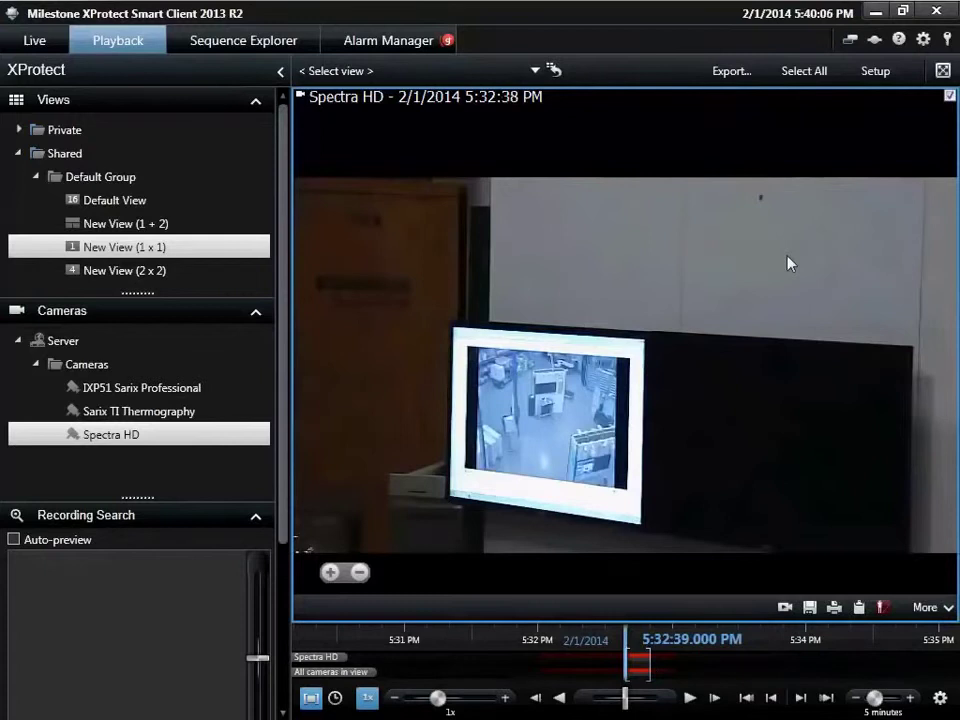
{"action": "left_click", "coordinate": [740, 70]}
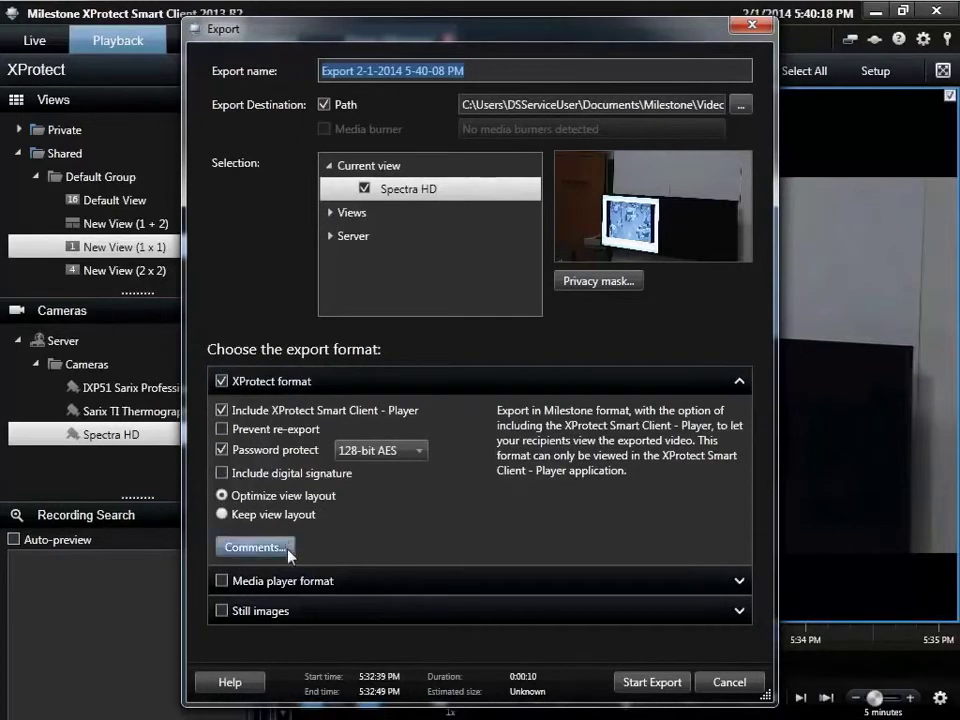
Step: Start the Spectra HD export, entering and confirming a protection password
{"action": "left_click", "coordinate": [643, 681]}
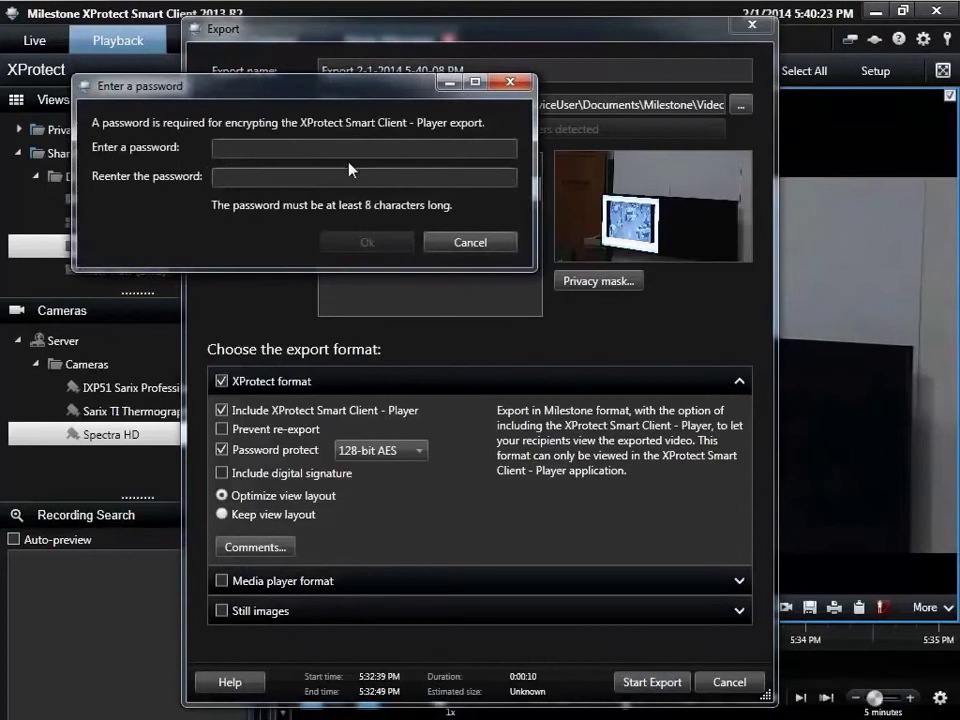
{"action": "left_click", "coordinate": [352, 150]}
{"action": "type", "text": "passwd"}
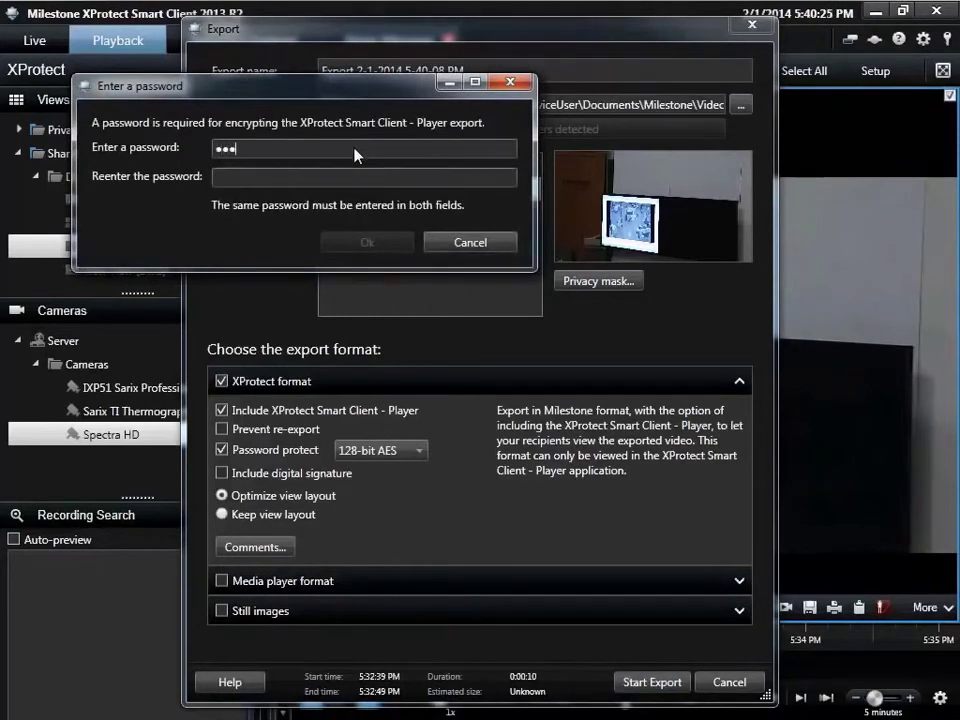
{"action": "type", "text": "rd"}
{"action": "left_click", "coordinate": [341, 178]}
{"action": "type", "text": "password"}
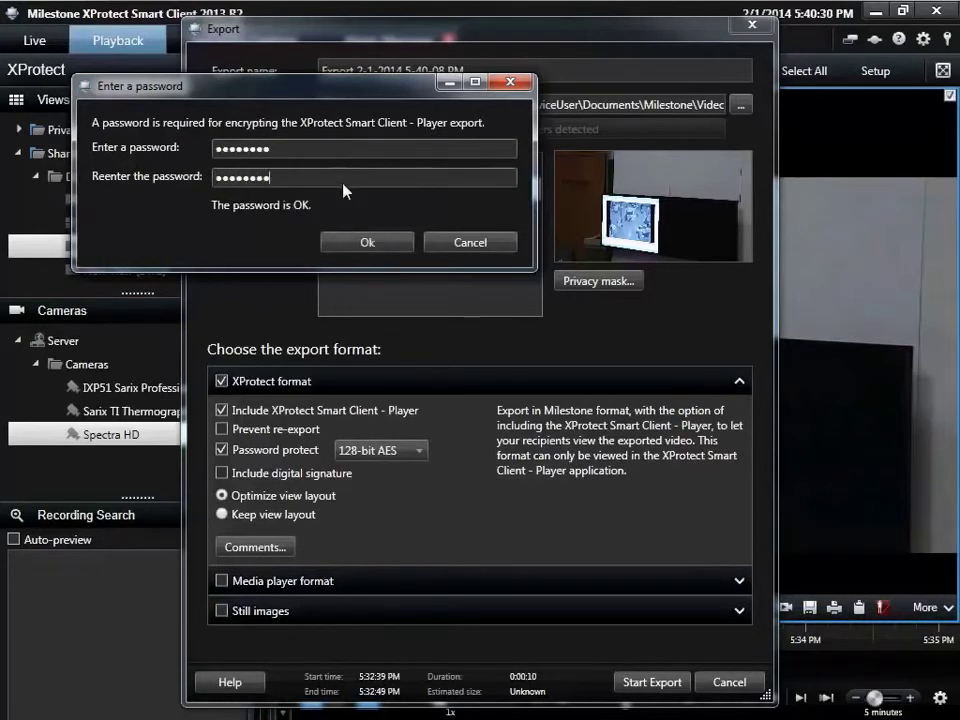
{"action": "left_click", "coordinate": [355, 243]}
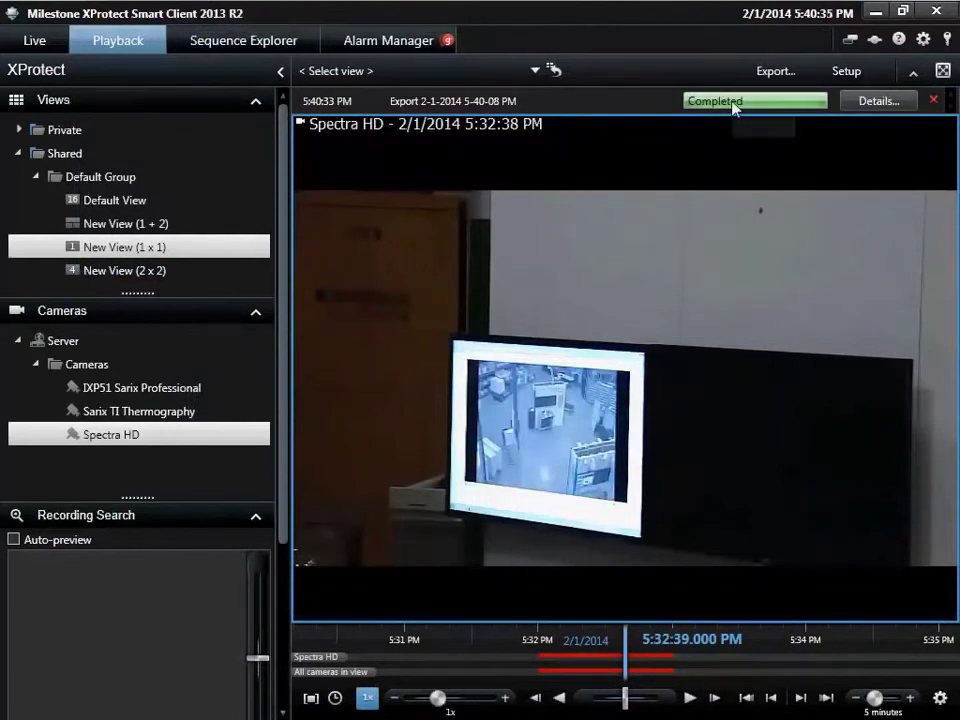
Step: Check the finished export's save details, then go back to the Live tab
{"action": "left_click", "coordinate": [855, 104]}
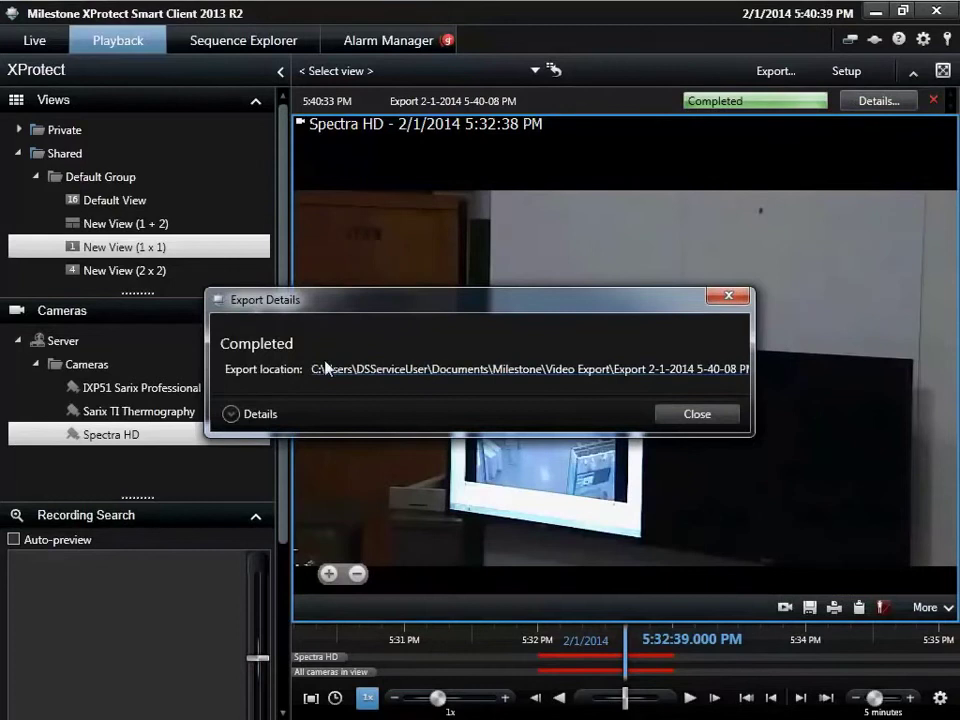
{"action": "left_click", "coordinate": [678, 416]}
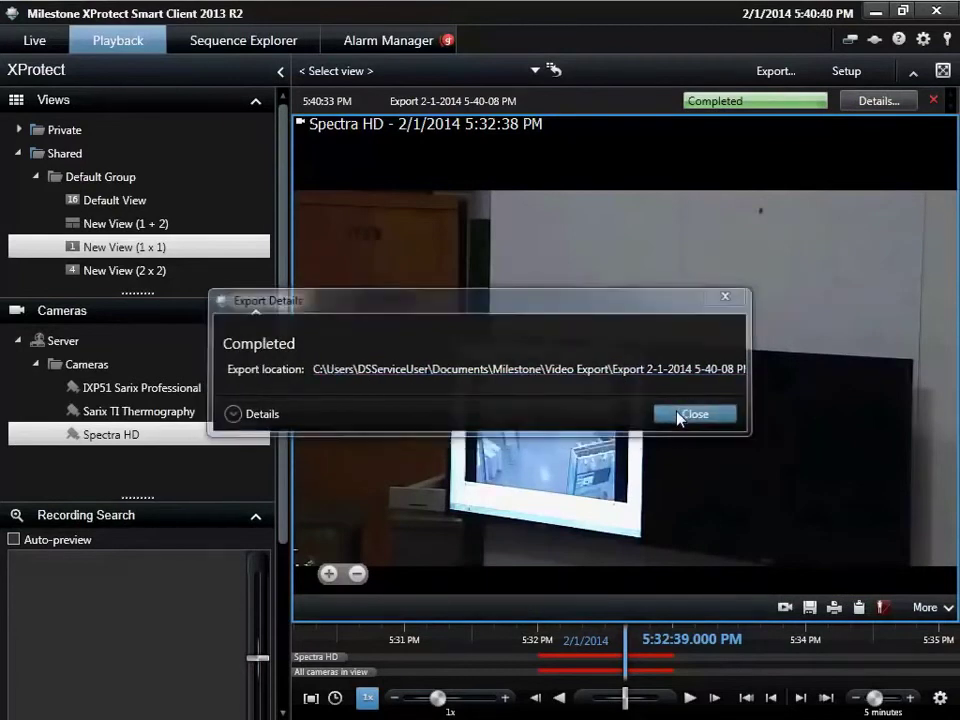
{"action": "left_click", "coordinate": [38, 38]}
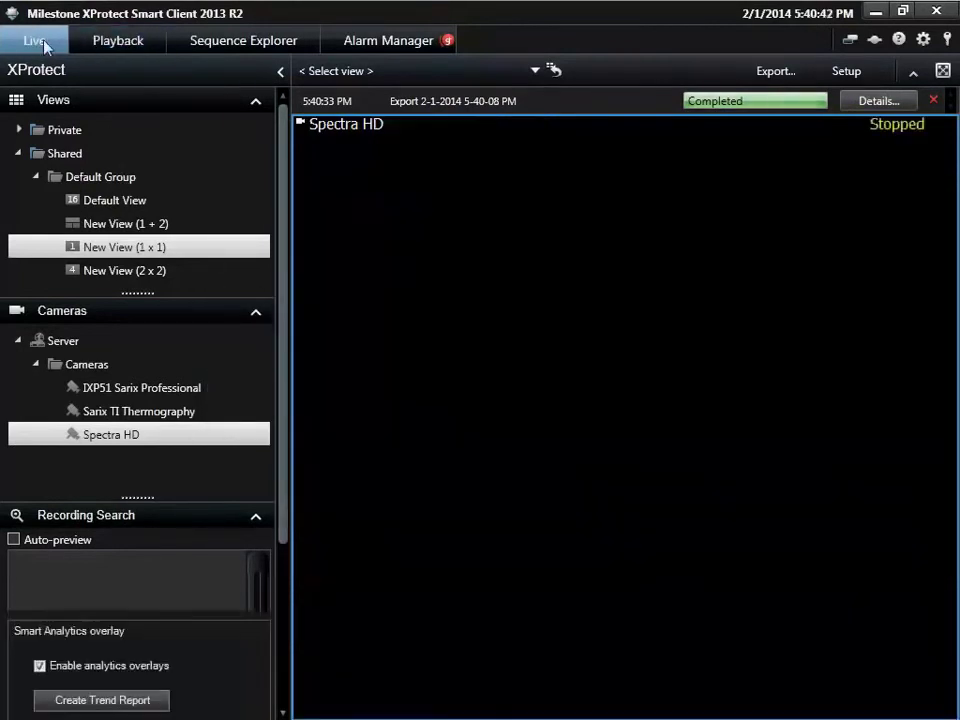